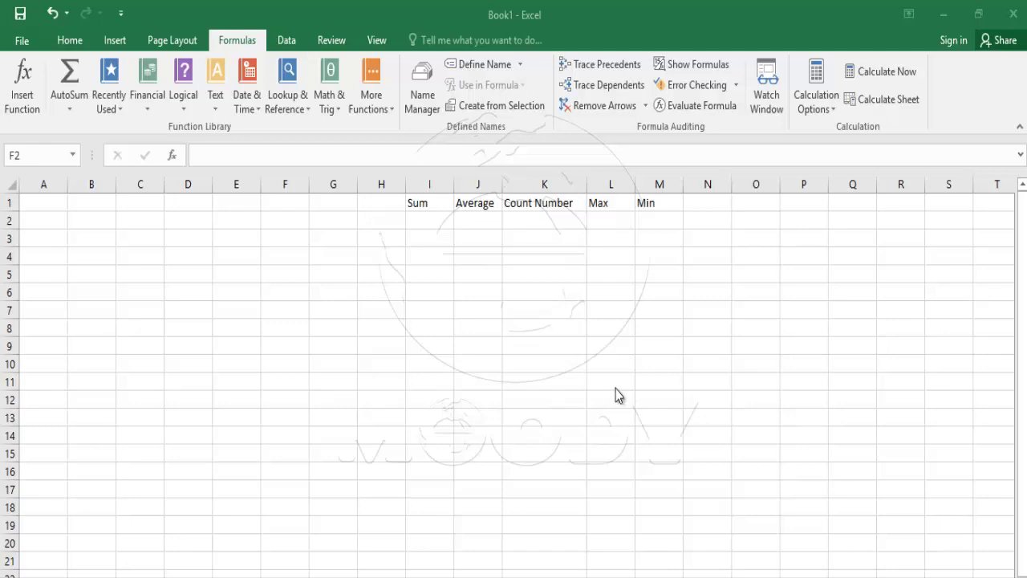
# Enter 10, 20 and 30 in F2:H2.
pyautogui.doubleClick(285, 217)
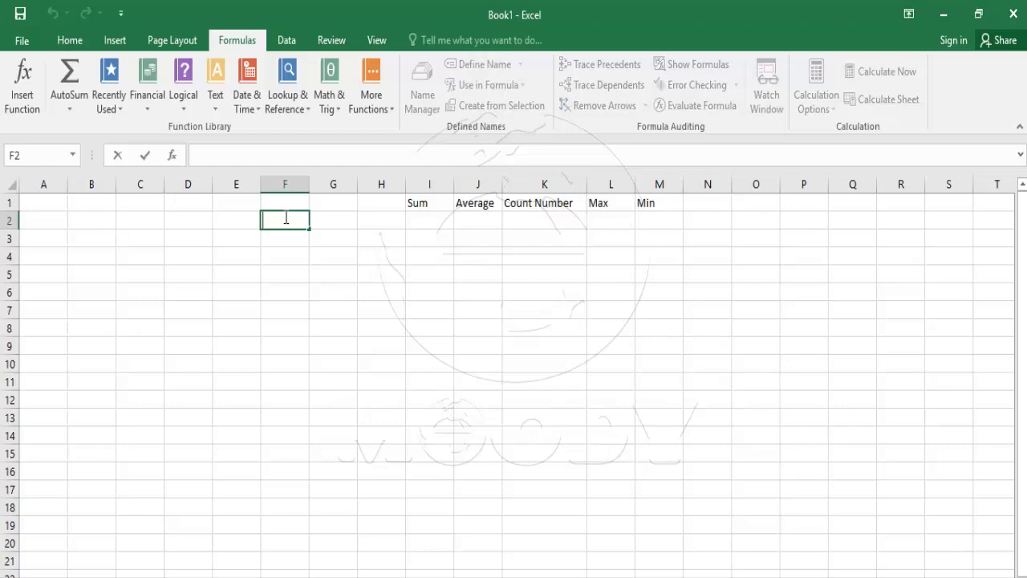
pyautogui.write('10')
pyautogui.click(327, 221)
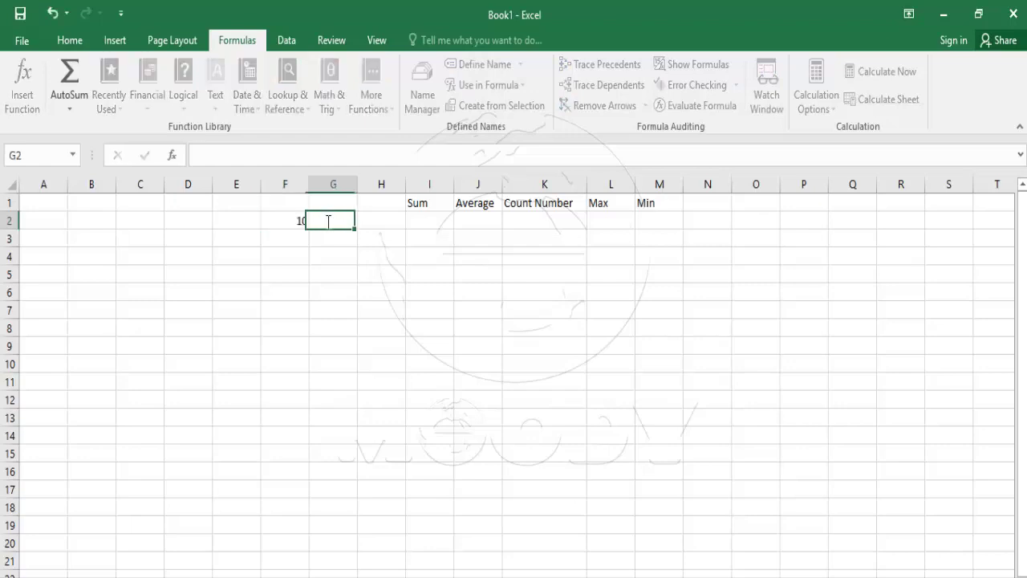
pyautogui.write('20')
pyautogui.click(374, 220)
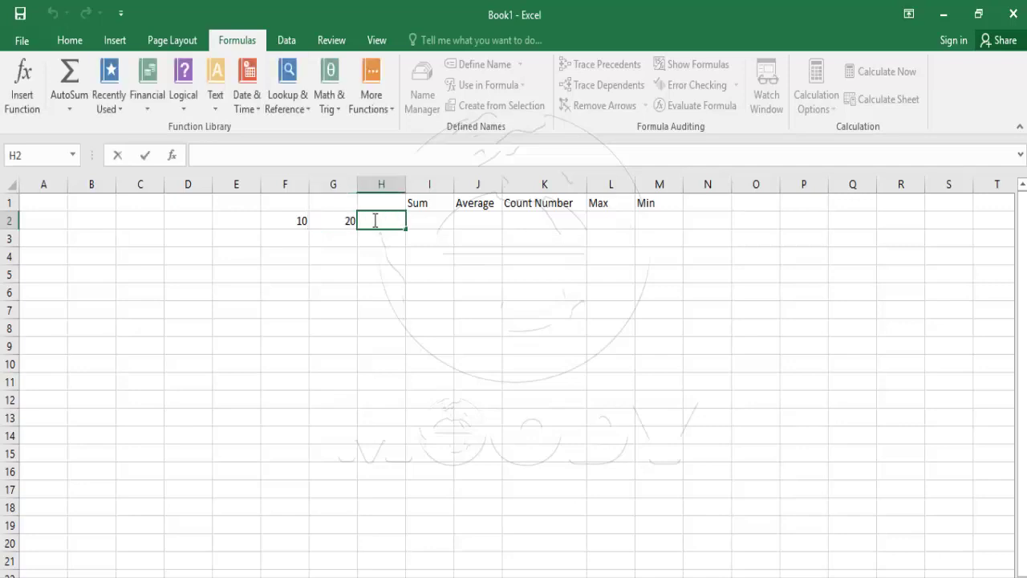
pyautogui.write('30')
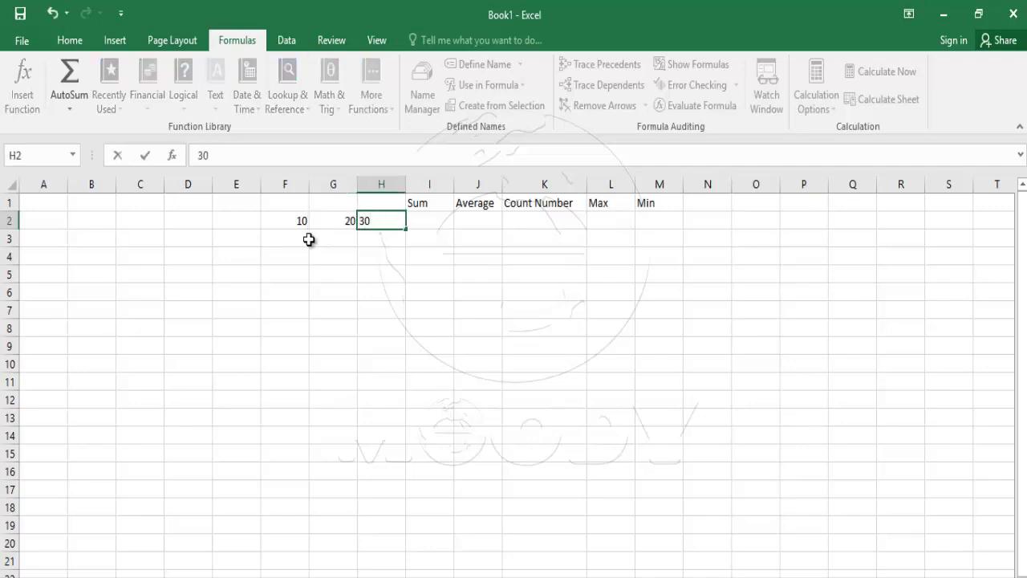
pyautogui.click(303, 239)
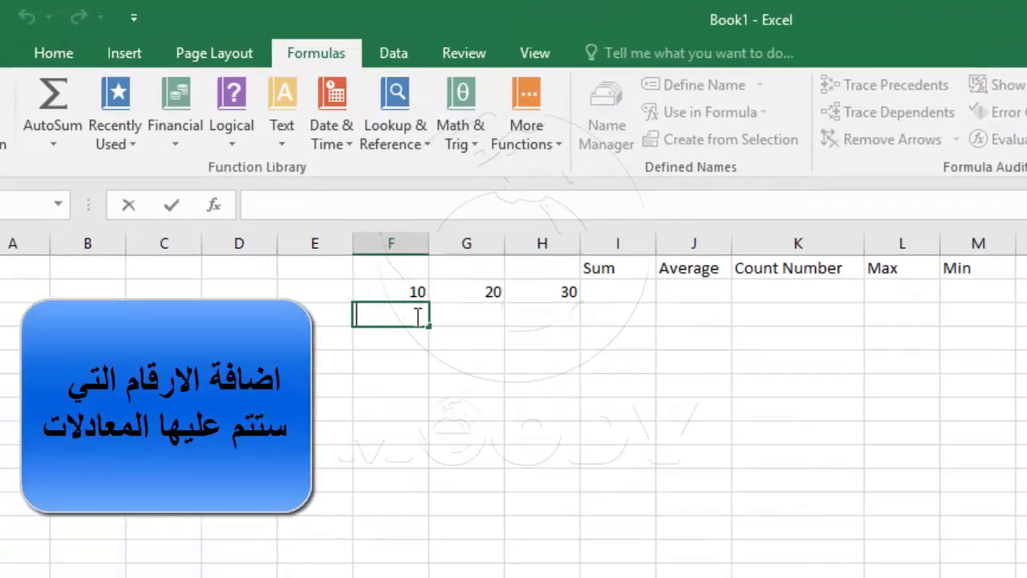
# Enter 1, 3 and 5 in F3:H3.
pyautogui.write('1')
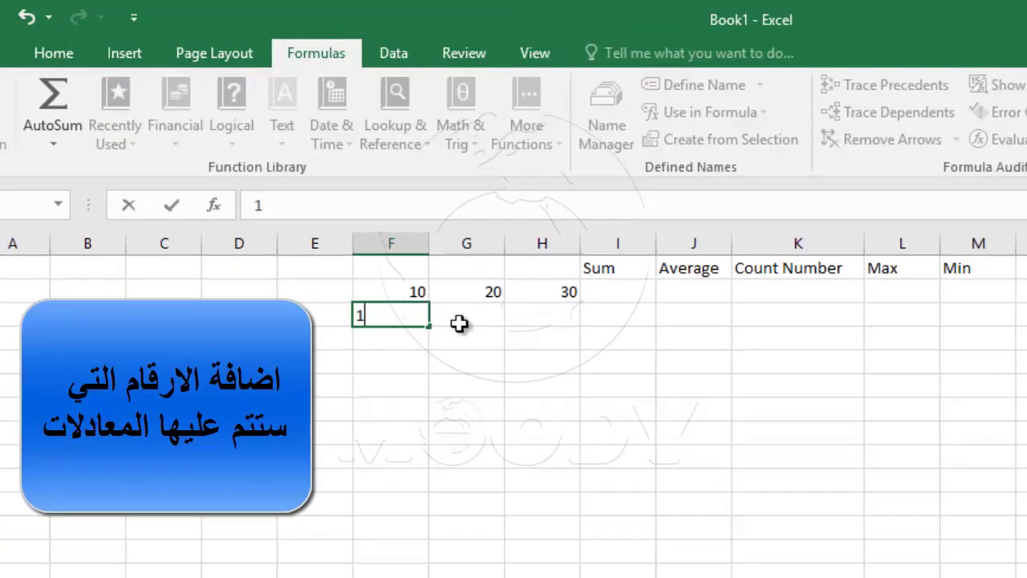
pyautogui.click(456, 315)
pyautogui.write('3')
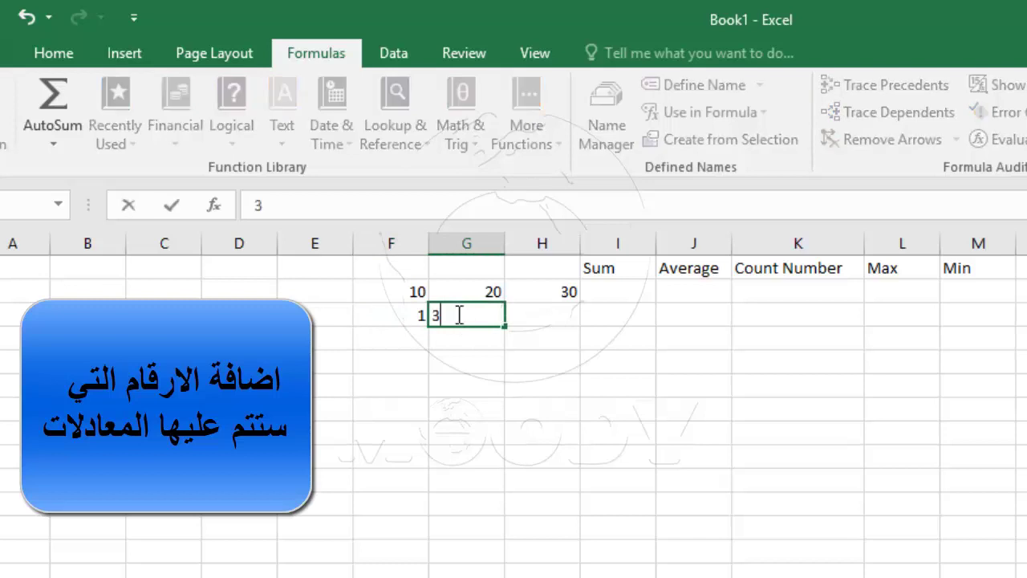
pyautogui.click(551, 314)
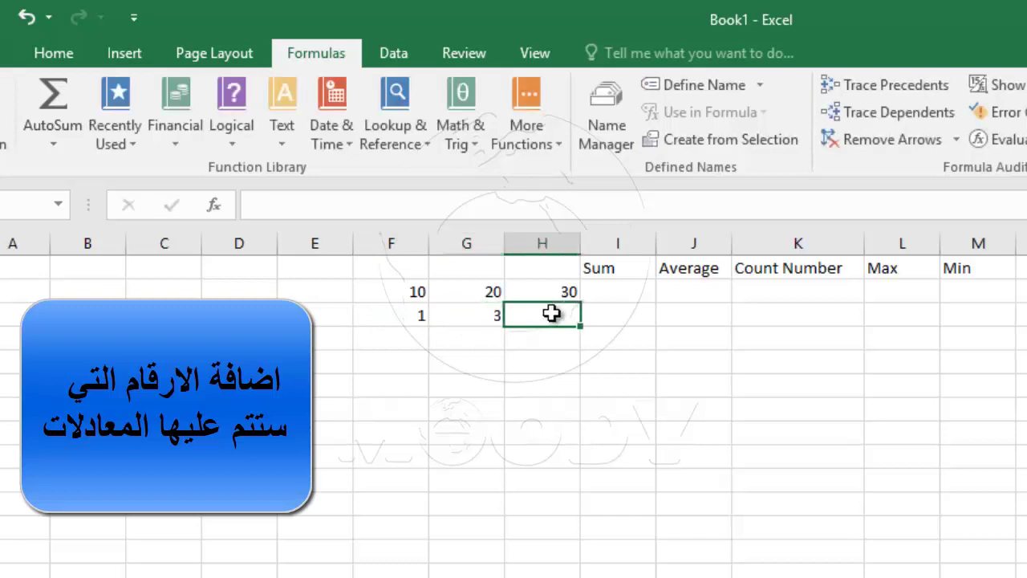
pyautogui.write('5')
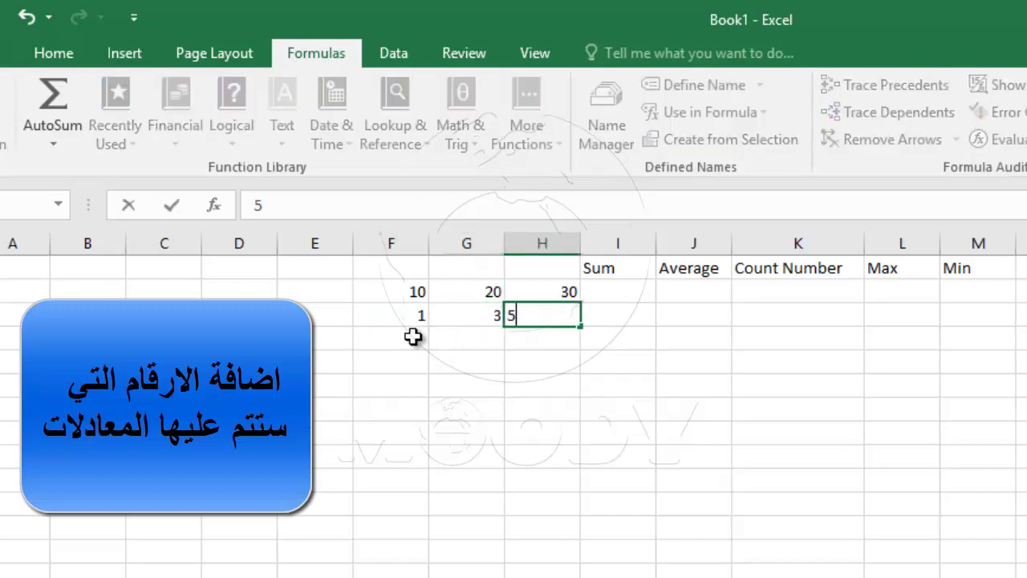
pyautogui.doubleClick(414, 337)
# Enter 2, 4 and 6 in F4:H4.
pyautogui.write('2')
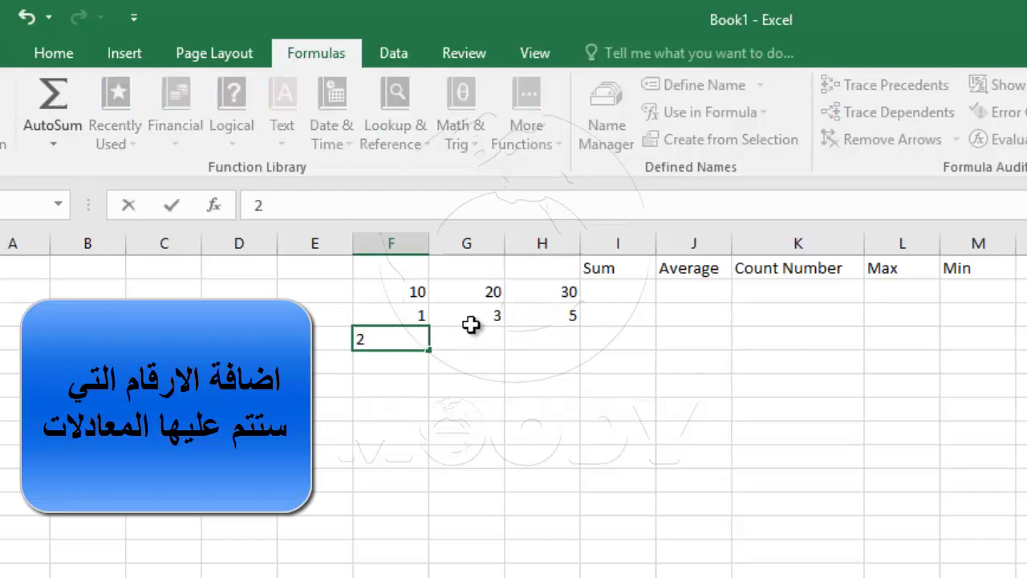
pyautogui.click(479, 336)
pyautogui.doubleClick(480, 335)
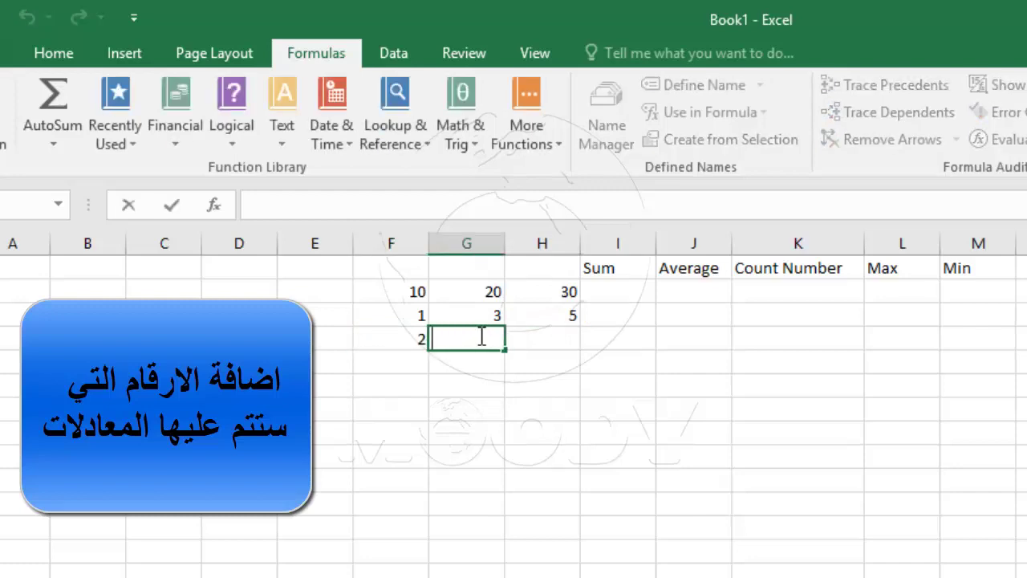
pyautogui.write('4')
pyautogui.click(545, 341)
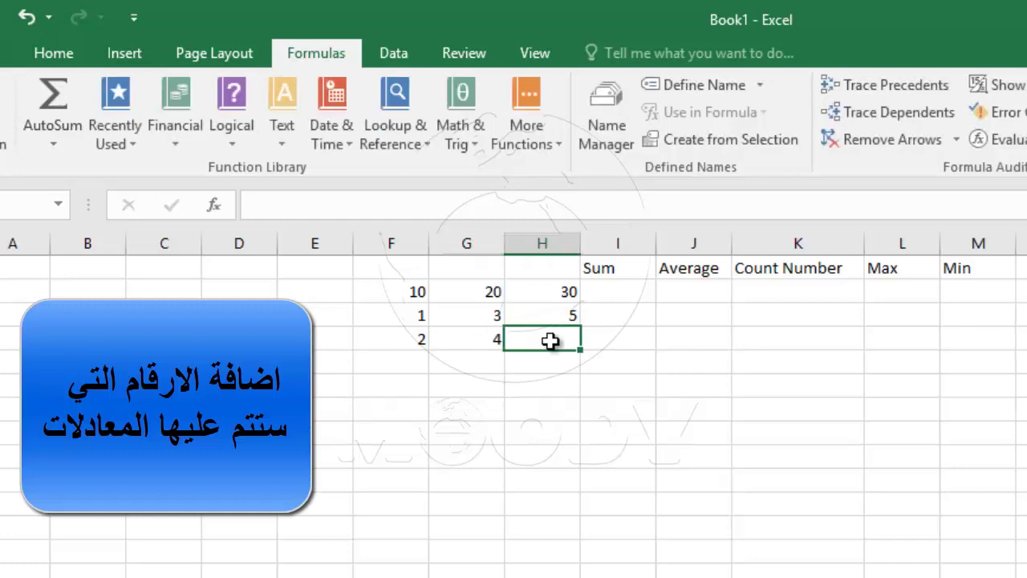
pyautogui.doubleClick(552, 341)
pyautogui.write('6')
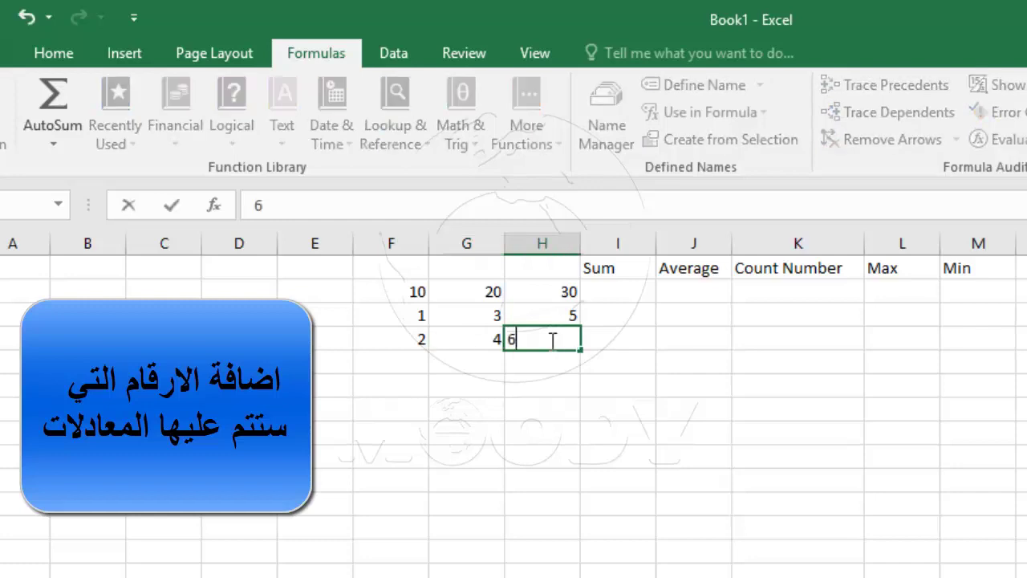
pyautogui.click(413, 362)
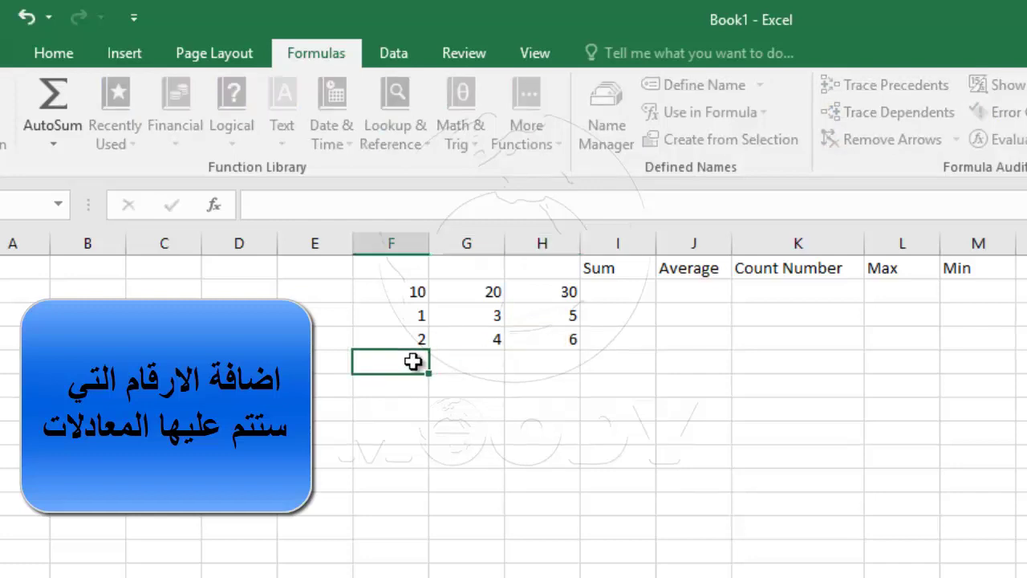
# Enter 3, 6 and 9 in F5:H5.
pyautogui.doubleClick(414, 362)
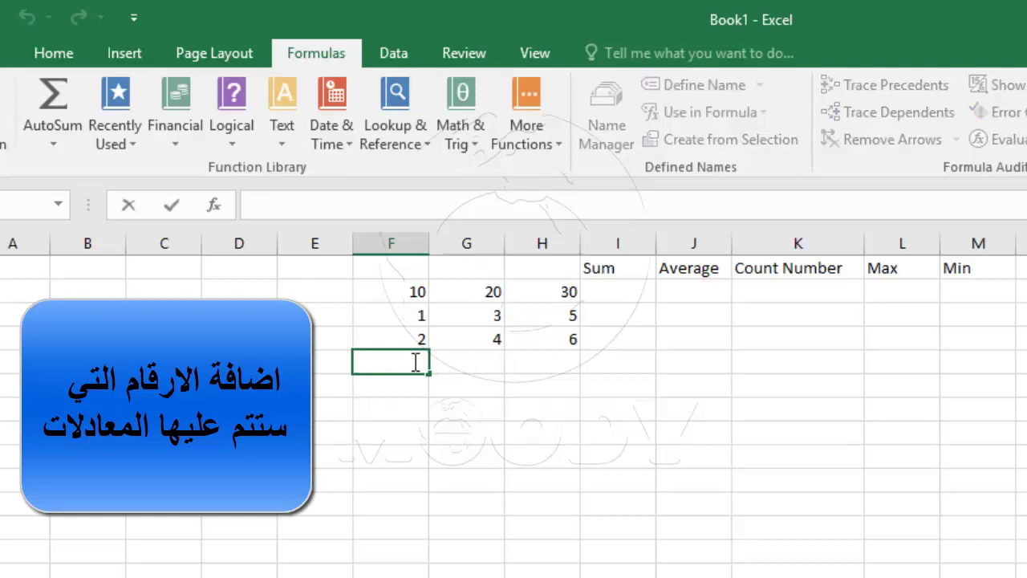
pyautogui.write('3')
pyautogui.click(465, 362)
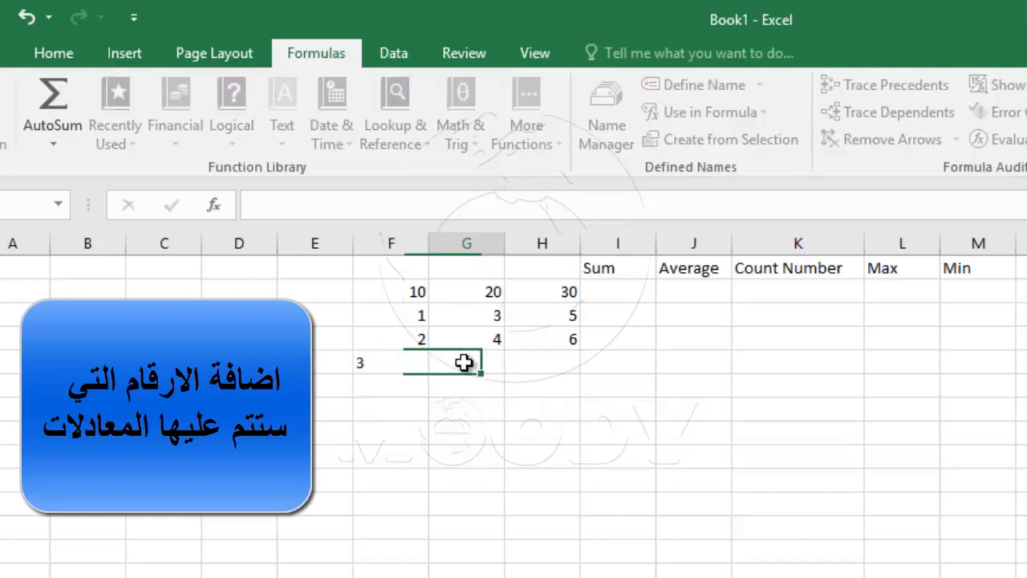
pyautogui.doubleClick(466, 362)
pyautogui.write('6')
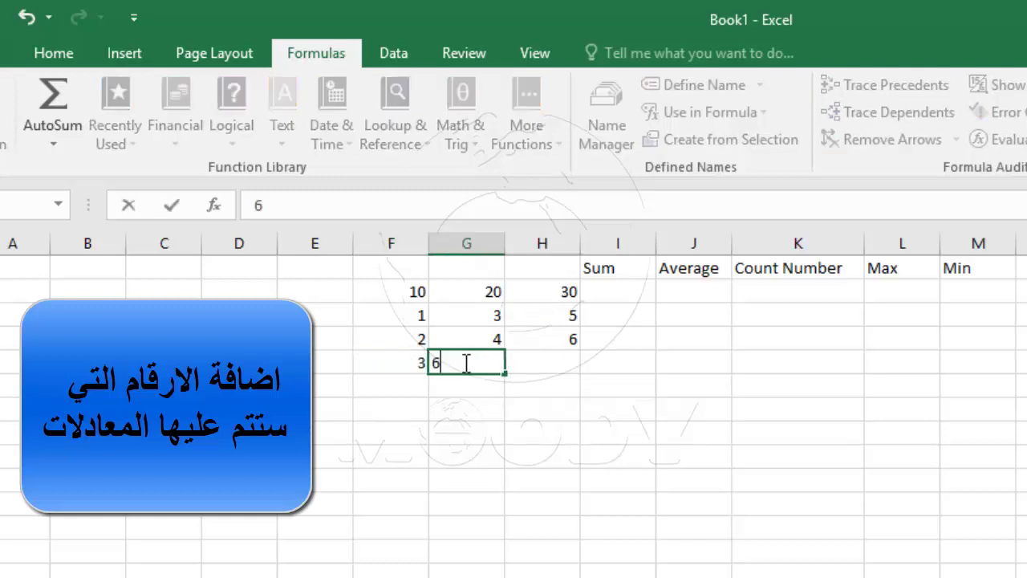
pyautogui.click(528, 368)
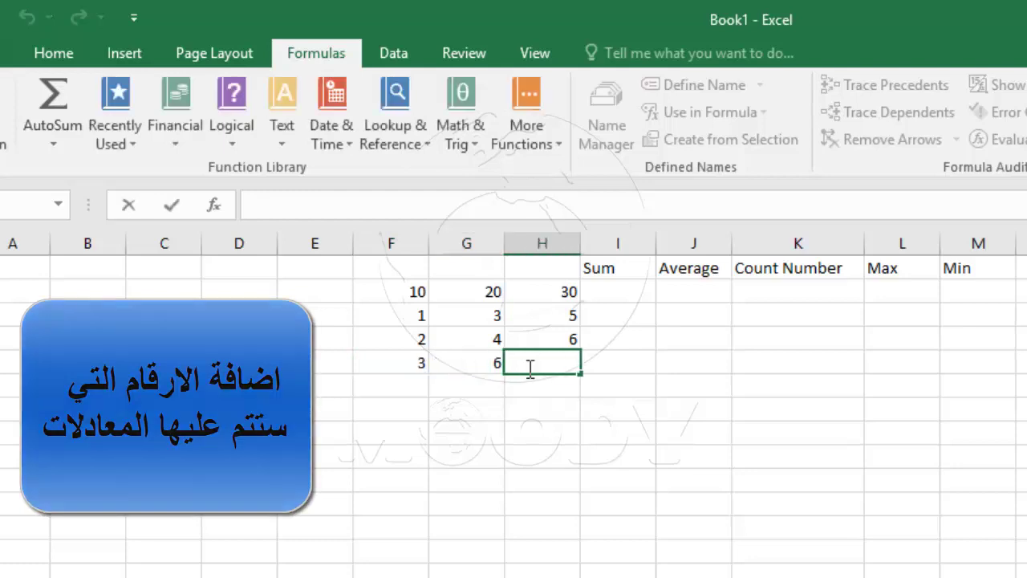
pyautogui.doubleClick(530, 367)
pyautogui.write('9')
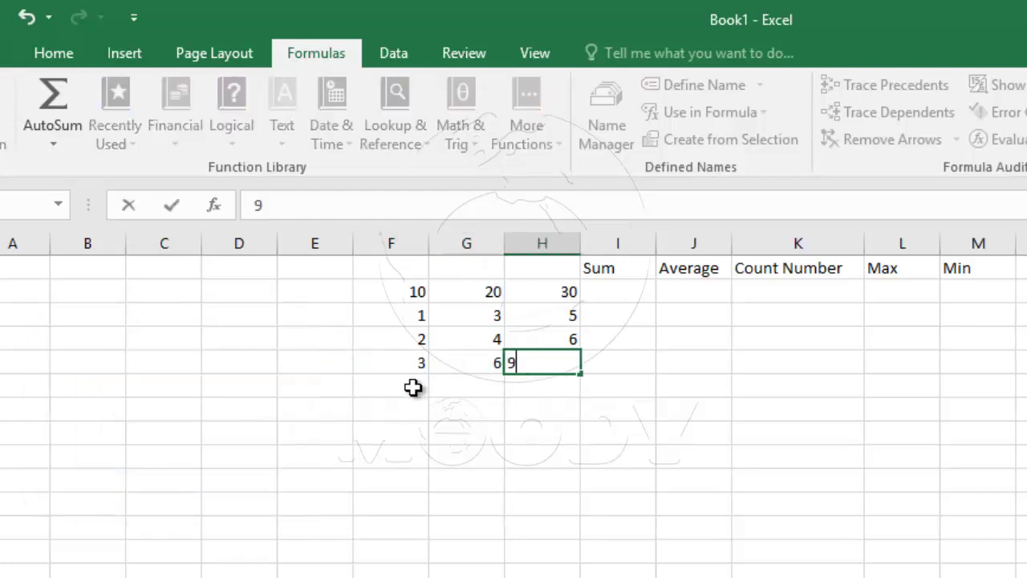
pyautogui.doubleClick(414, 387)
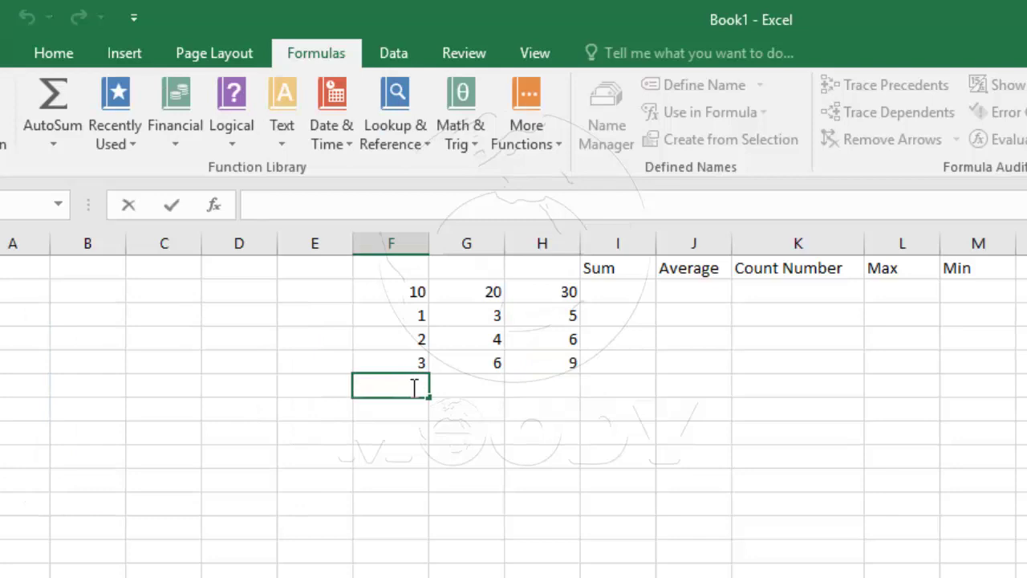
# Enter 4, 10 and 16 in F6:H6.
pyautogui.write('4')
pyautogui.doubleClick(485, 386)
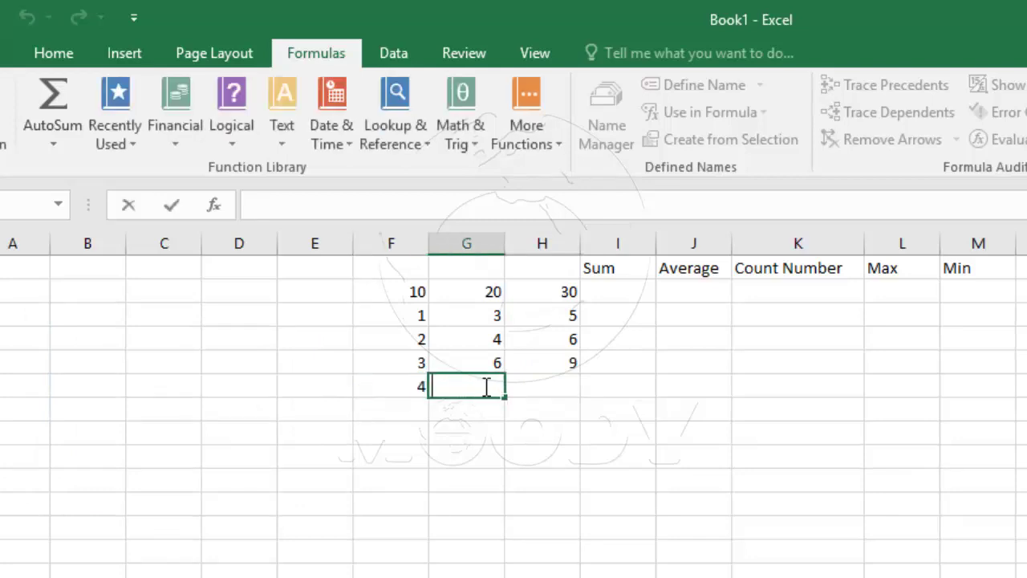
pyautogui.write('10')
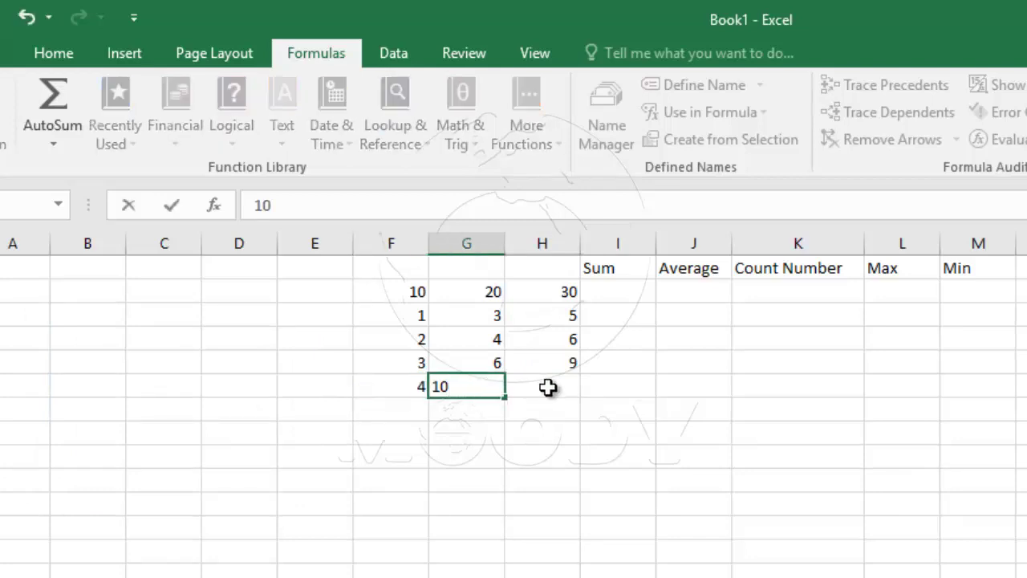
pyautogui.doubleClick(550, 387)
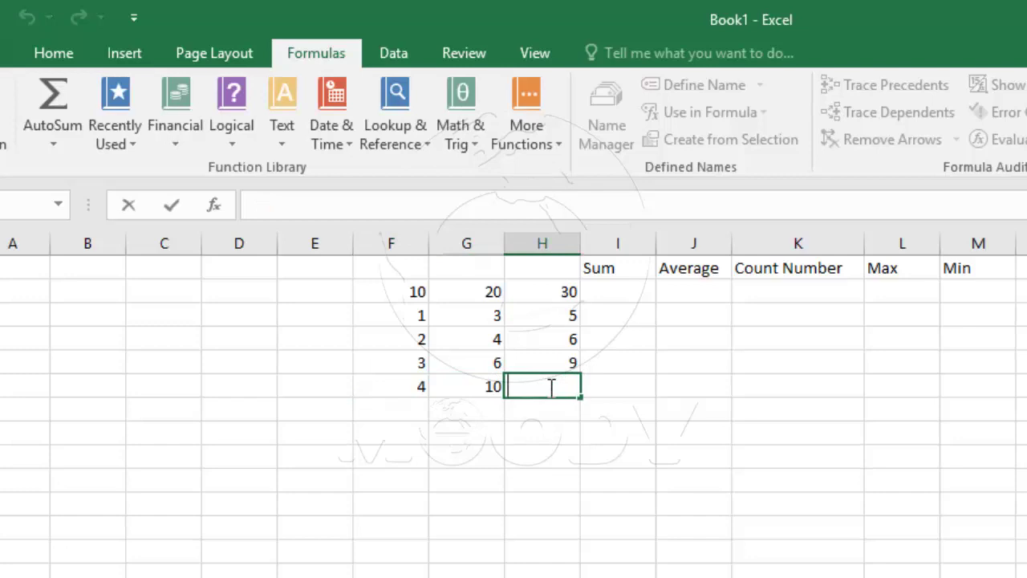
pyautogui.write('16')
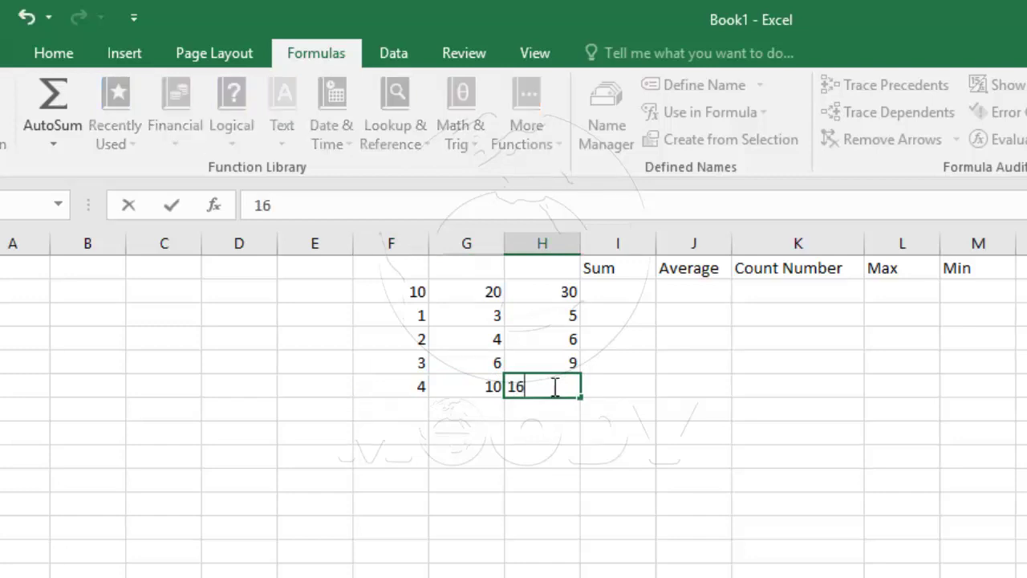
# Put =SUM(F2:H2) in I2 via AutoSum and fill it down to I6.
pyautogui.click(598, 289)
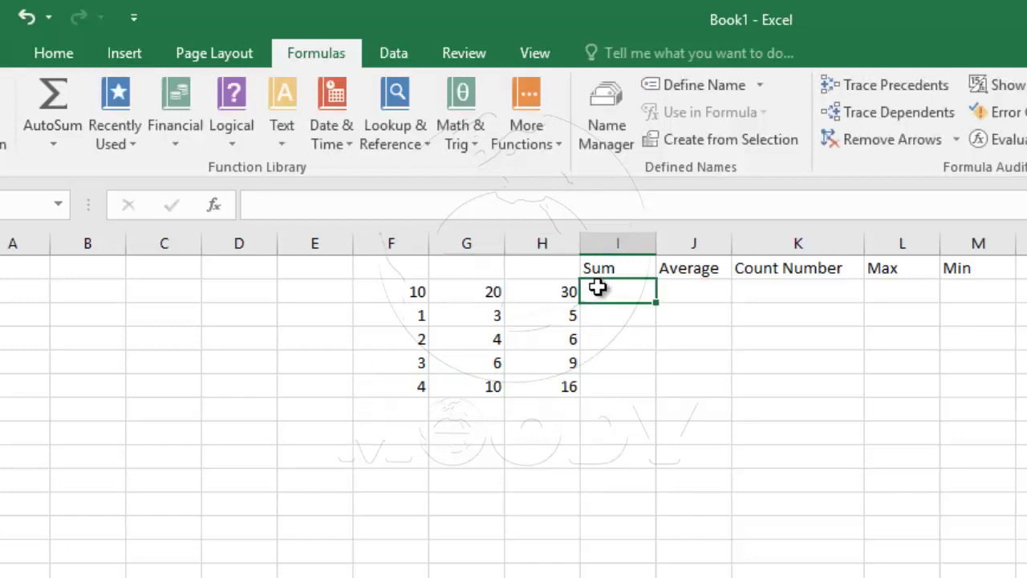
pyautogui.click(40, 141)
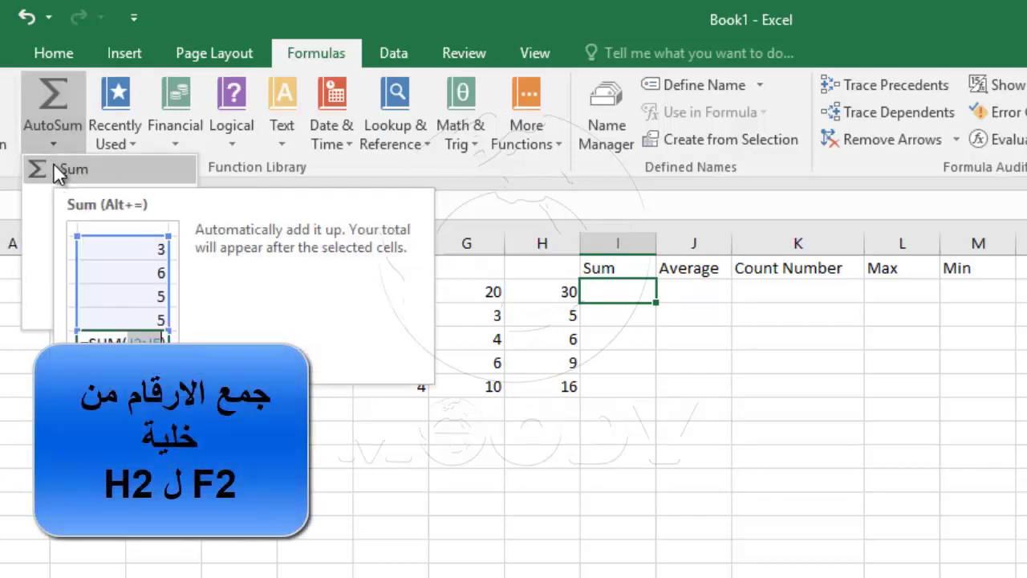
pyautogui.click(56, 169)
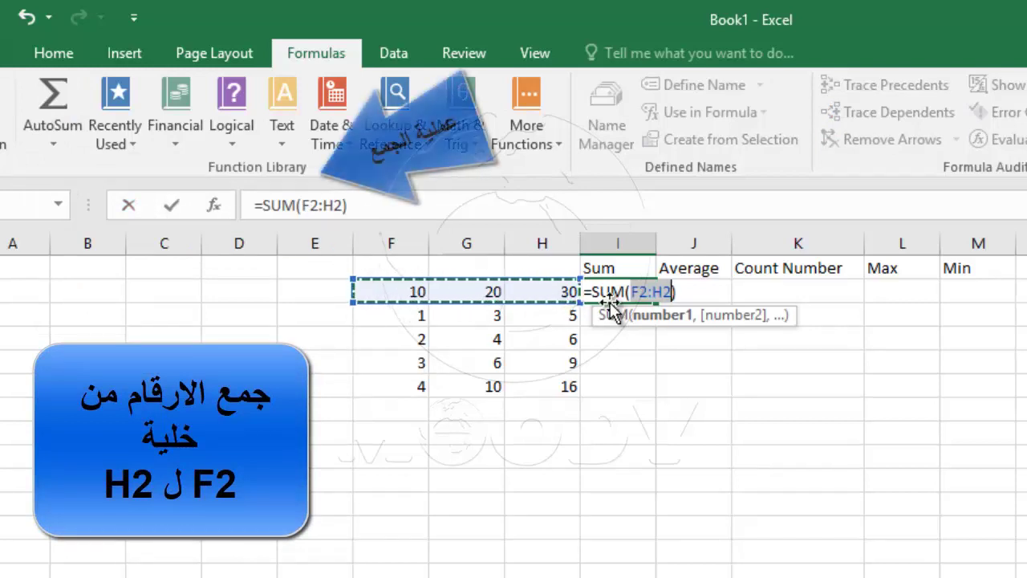
pyautogui.press('Return')
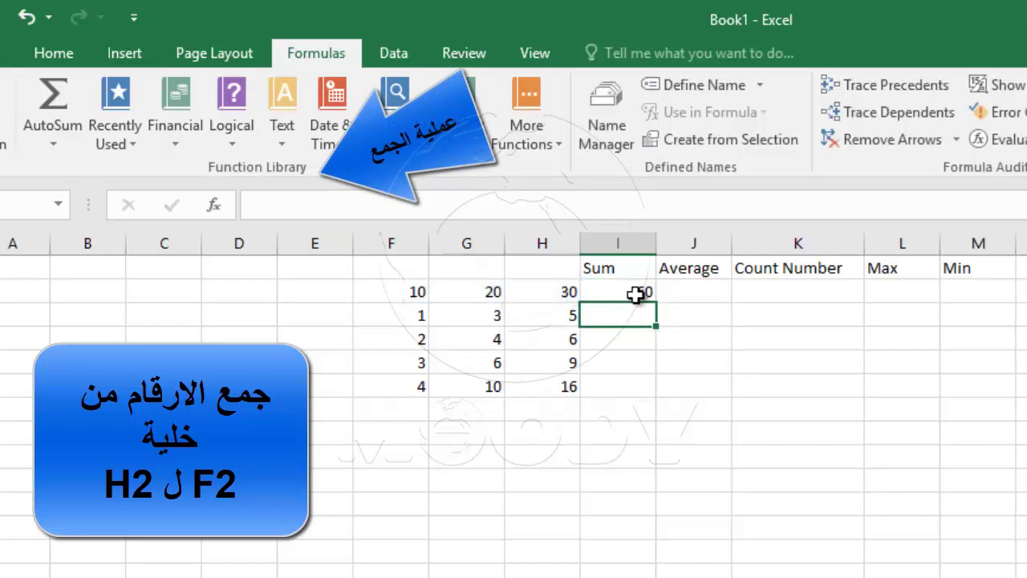
pyautogui.click(636, 294)
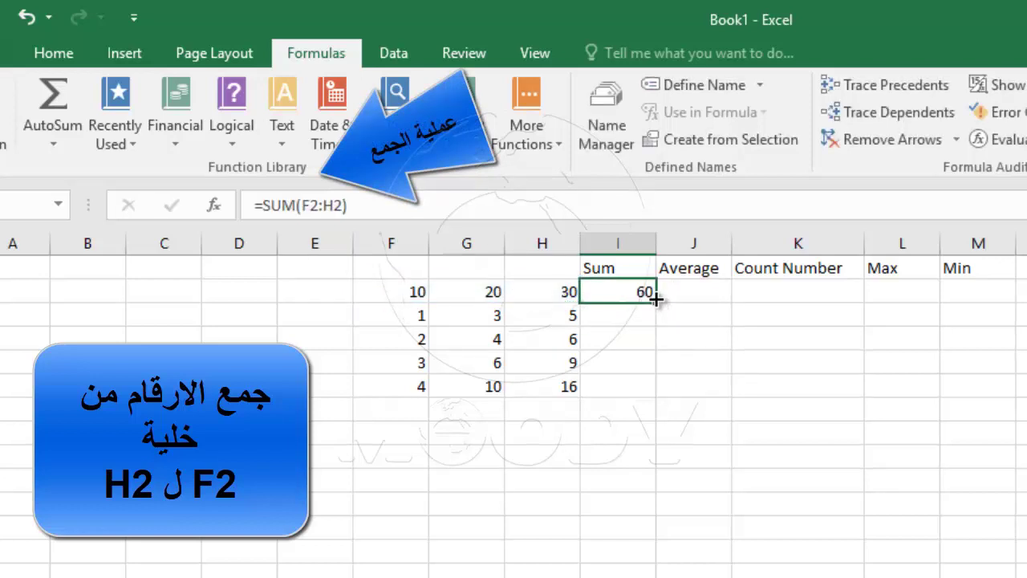
pyautogui.moveTo(656, 298); pyautogui.dragTo(655, 396)
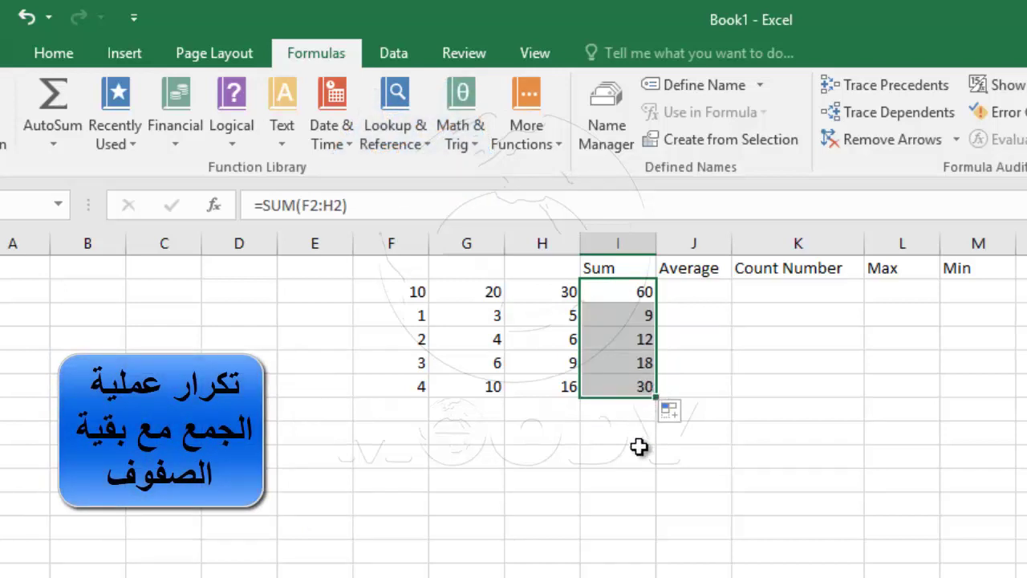
# Insert =AVERAGE(F2:H2) in J2, correcting the range, and fill down to J6.
pyautogui.click(678, 292)
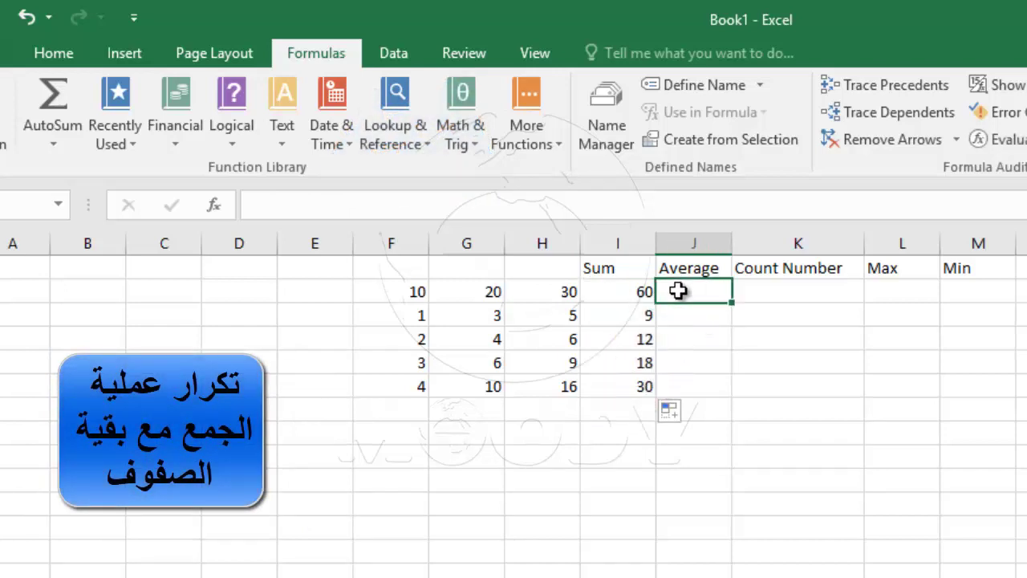
pyautogui.click(63, 136)
pyautogui.click(76, 196)
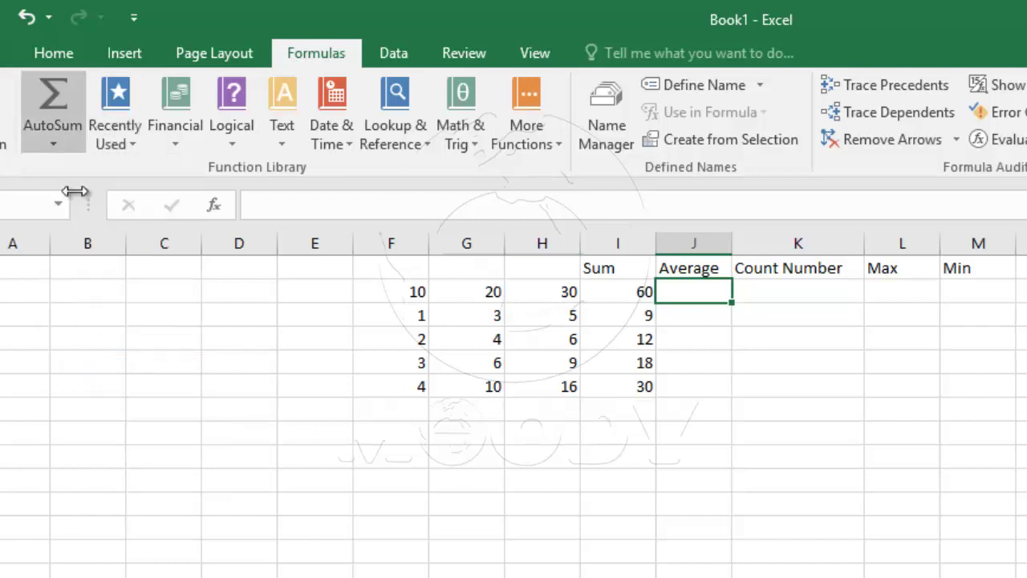
pyautogui.click(364, 206)
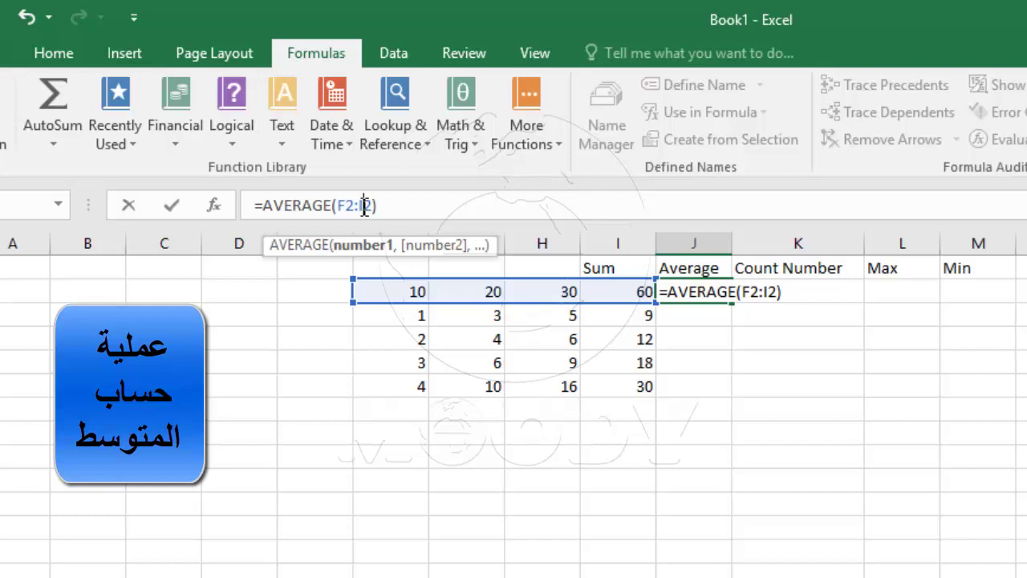
pyautogui.press('BackSpace')
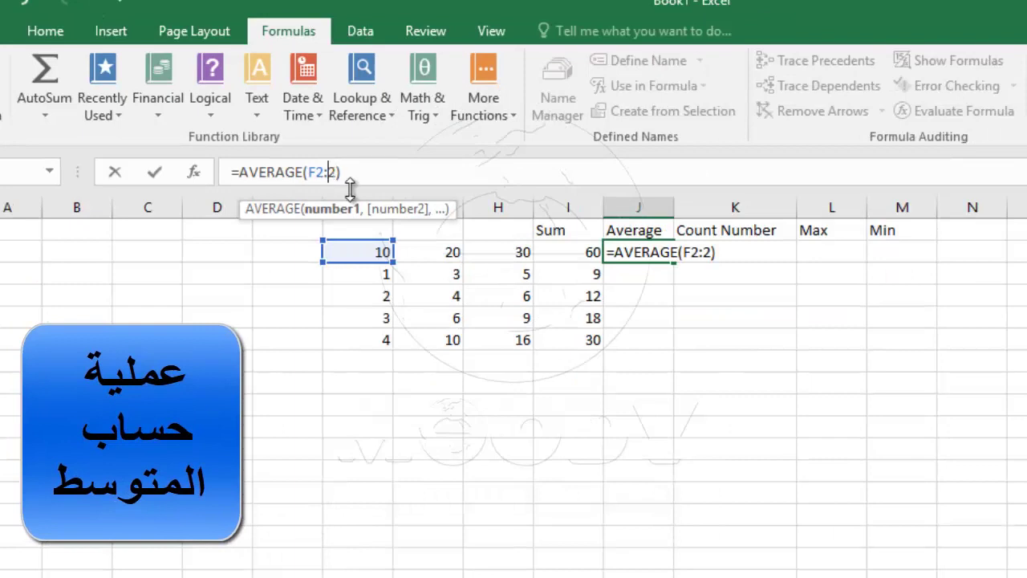
pyautogui.write('H')
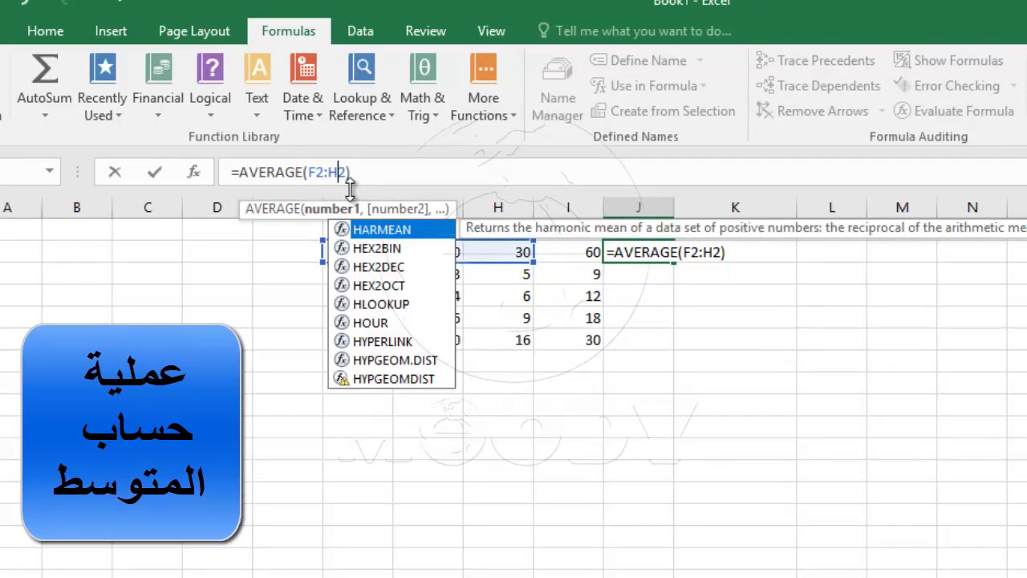
pyautogui.press('Return')
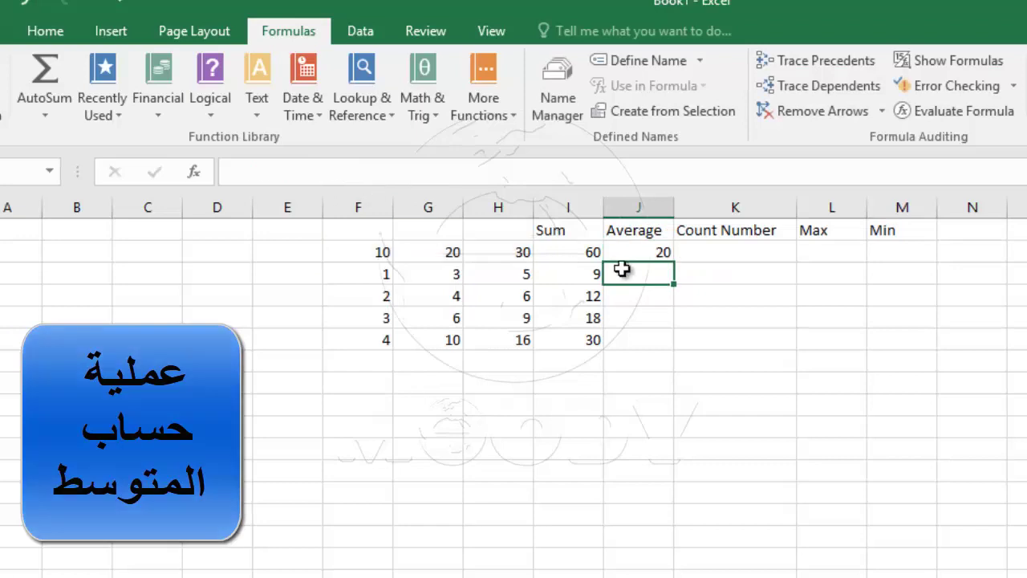
pyautogui.click(660, 249)
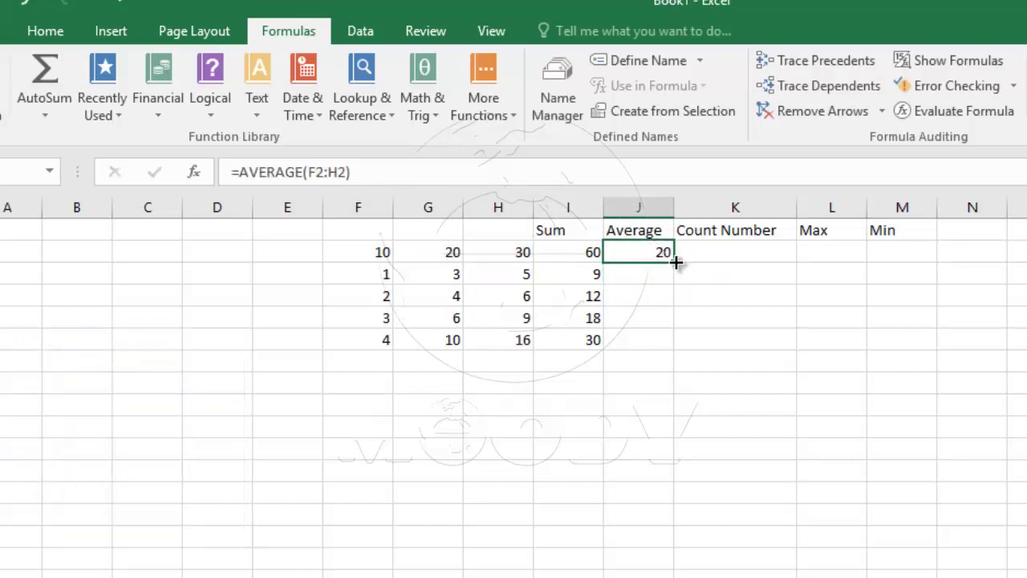
pyautogui.moveTo(674, 263); pyautogui.dragTo(668, 345)
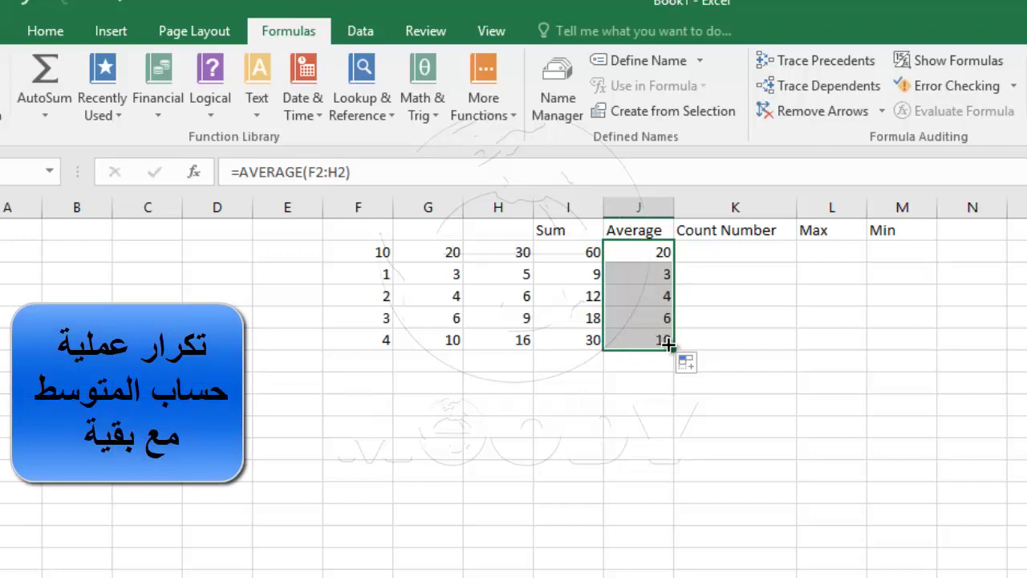
# Insert =COUNT(F2:H2) in K2, correcting the range, and fill down to K6.
pyautogui.click(736, 252)
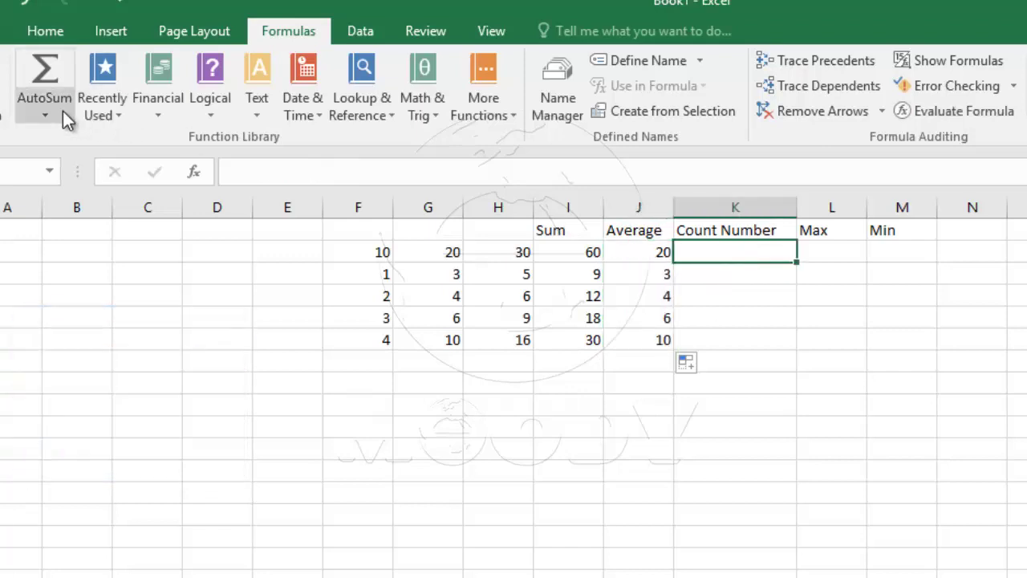
pyautogui.click(62, 110)
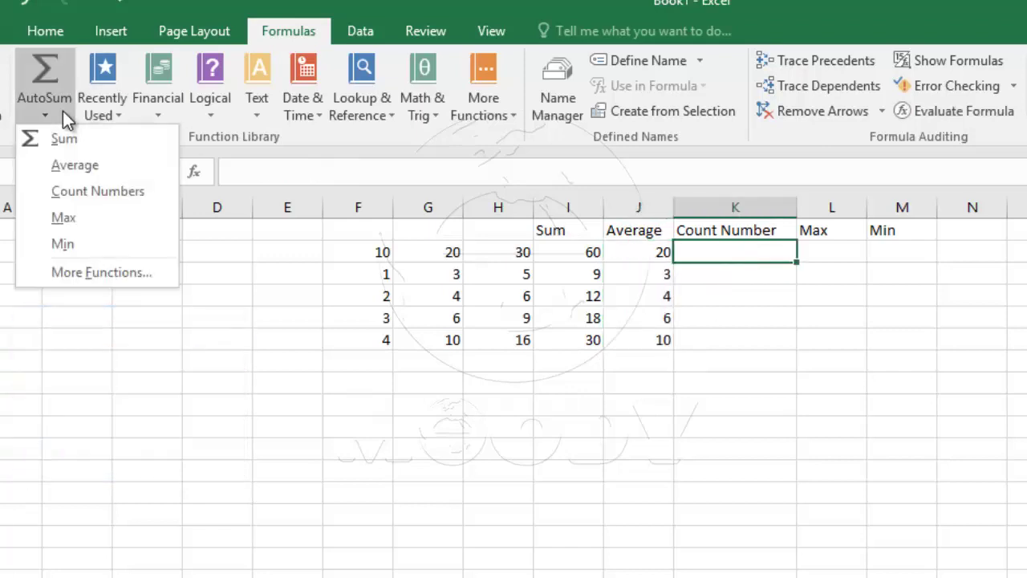
pyautogui.click(68, 191)
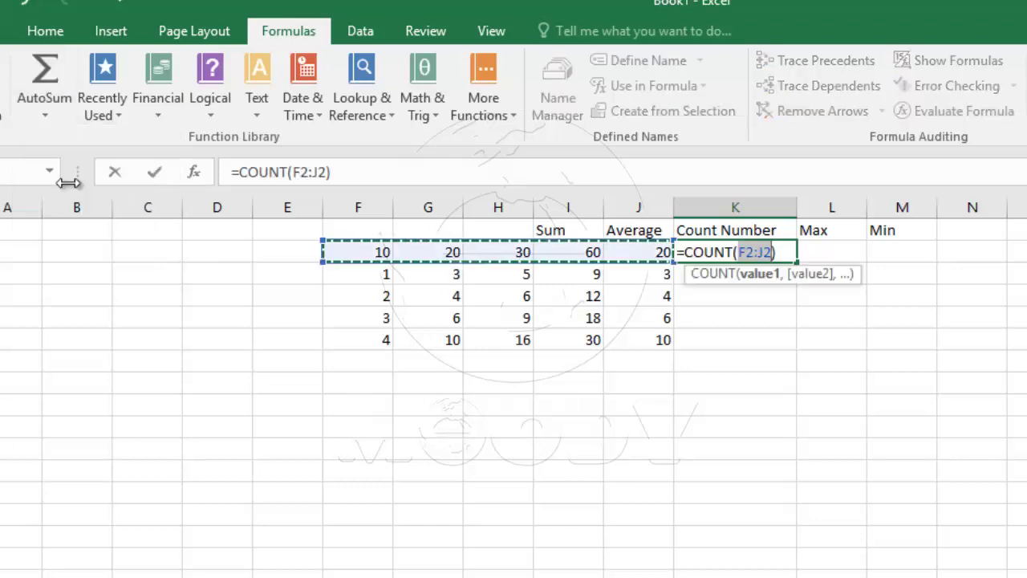
pyautogui.click(319, 171)
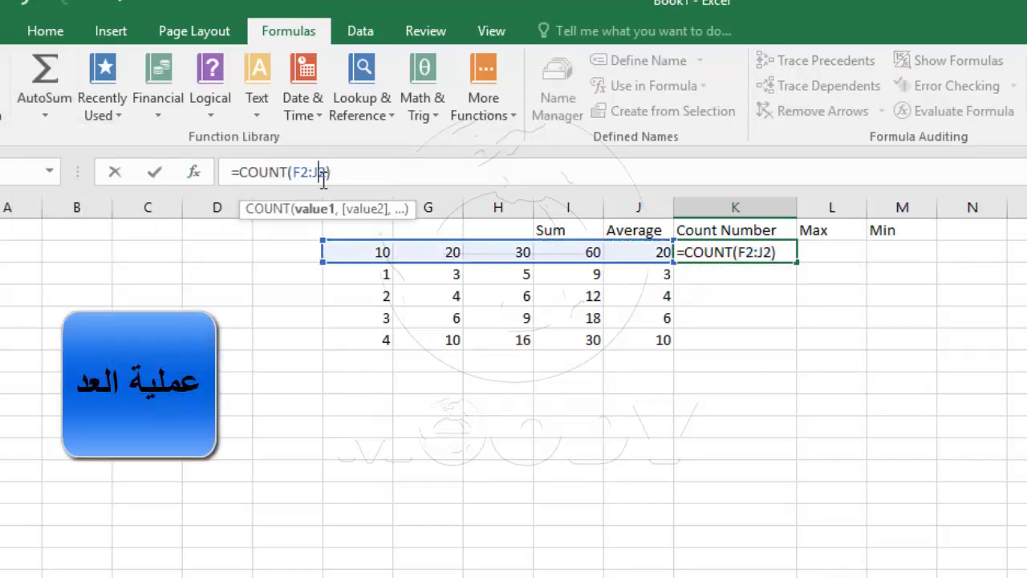
pyautogui.press('BackSpace')
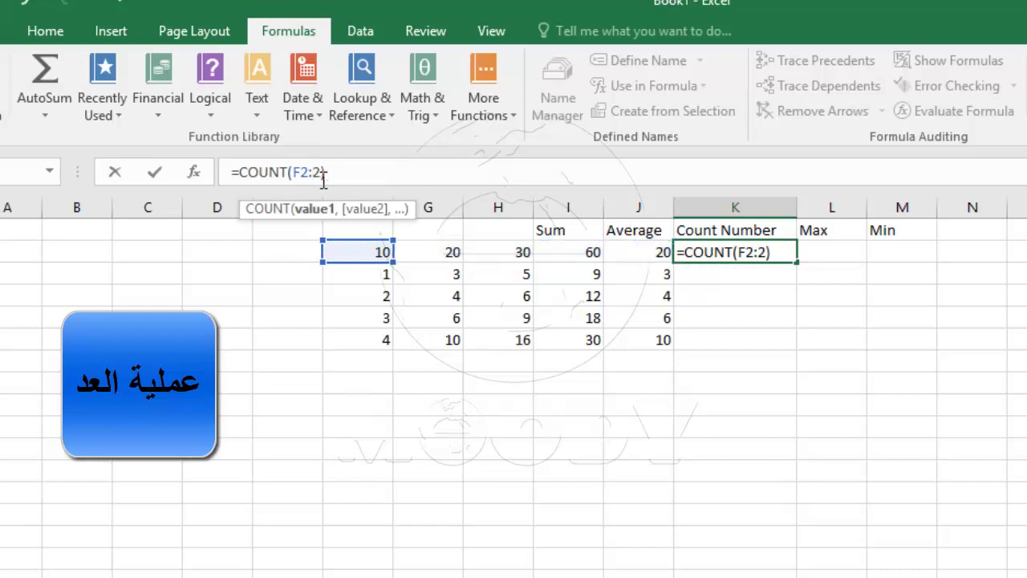
pyautogui.write('H')
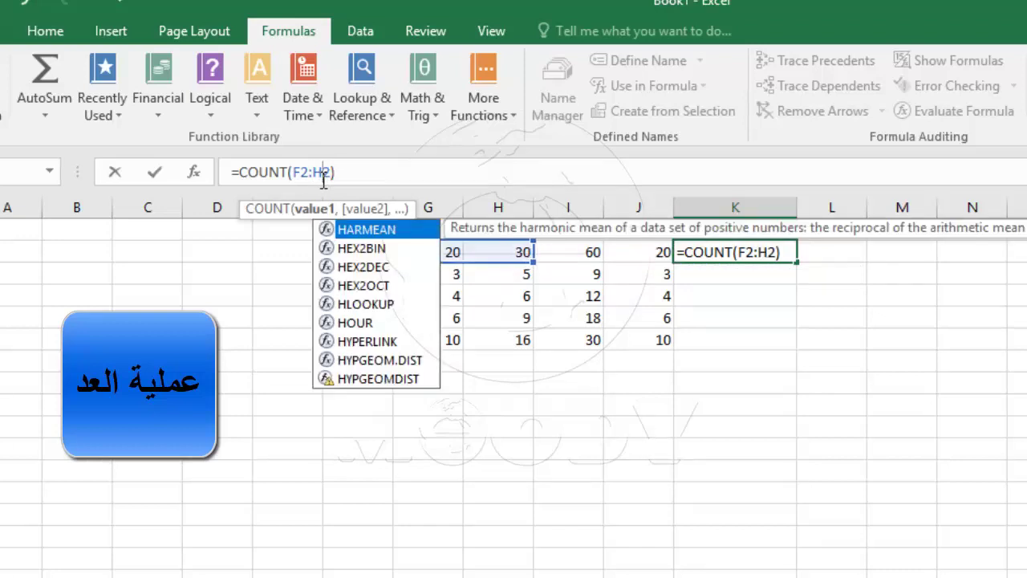
pyautogui.press('Return')
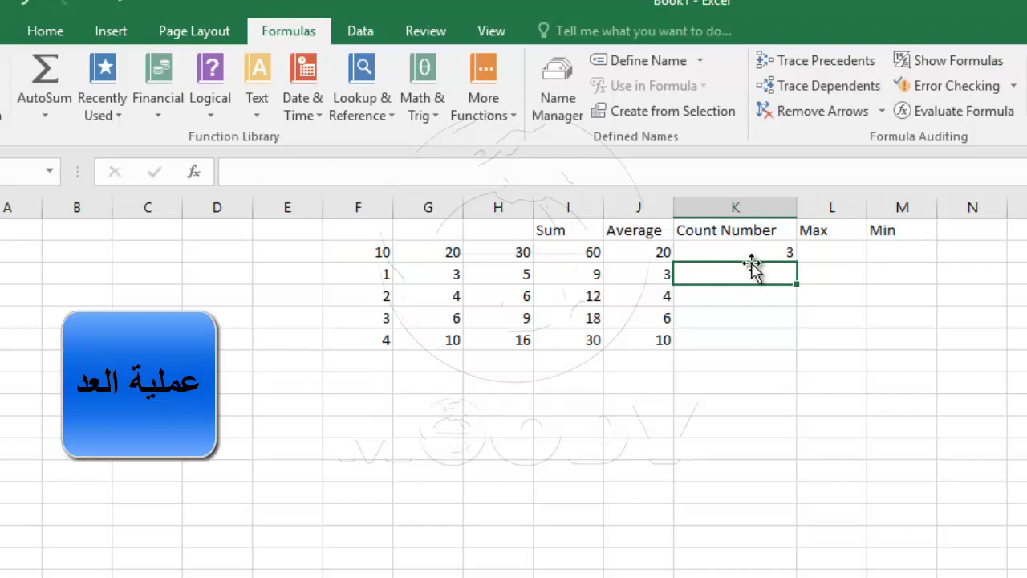
pyautogui.click(752, 252)
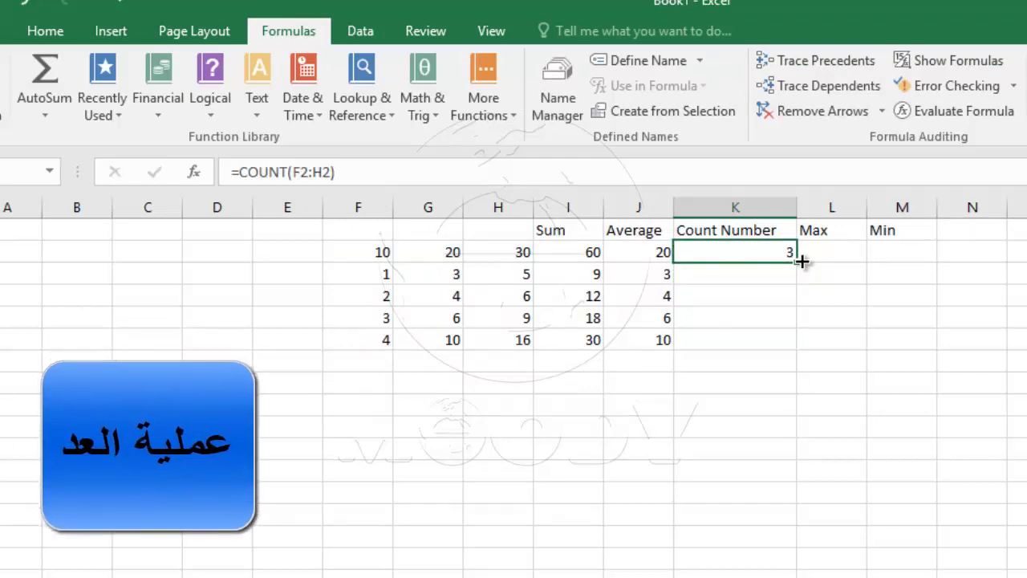
pyautogui.doubleClick(799, 260)
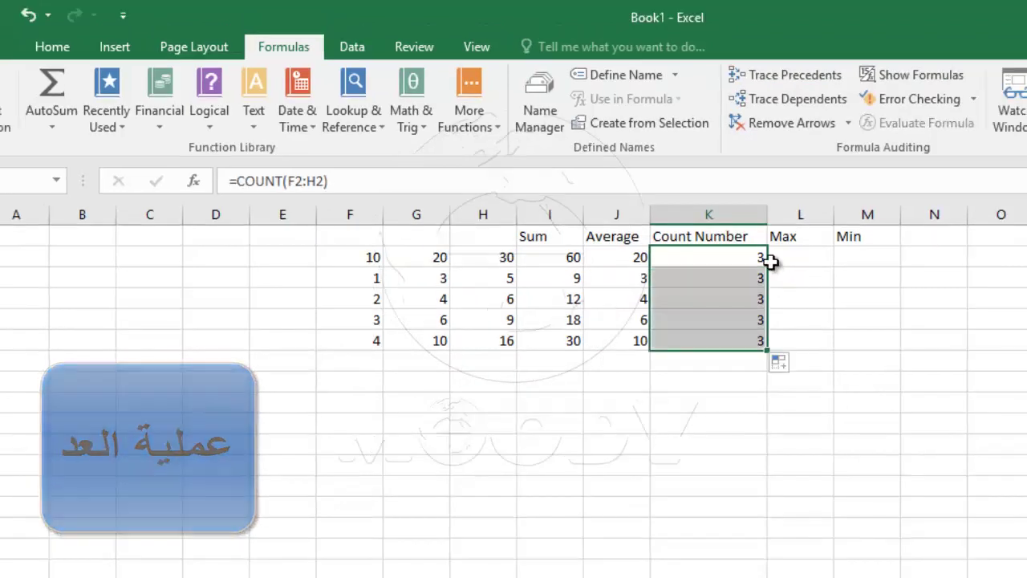
pyautogui.click(771, 261)
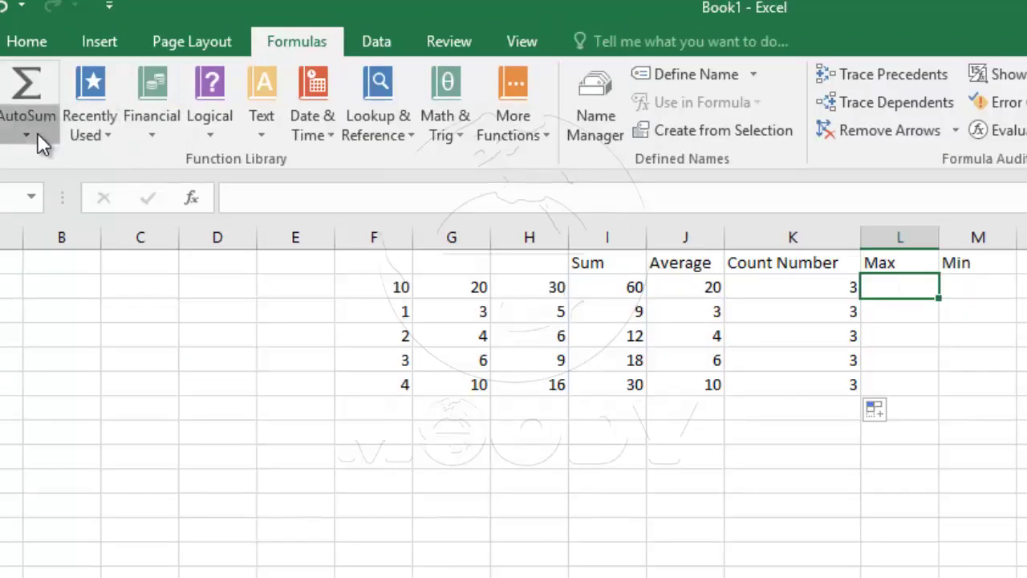
# Insert =MAX(F2:H2) in L2, correcting the range, and fill down to L6.
pyautogui.click(37, 133)
pyautogui.click(57, 241)
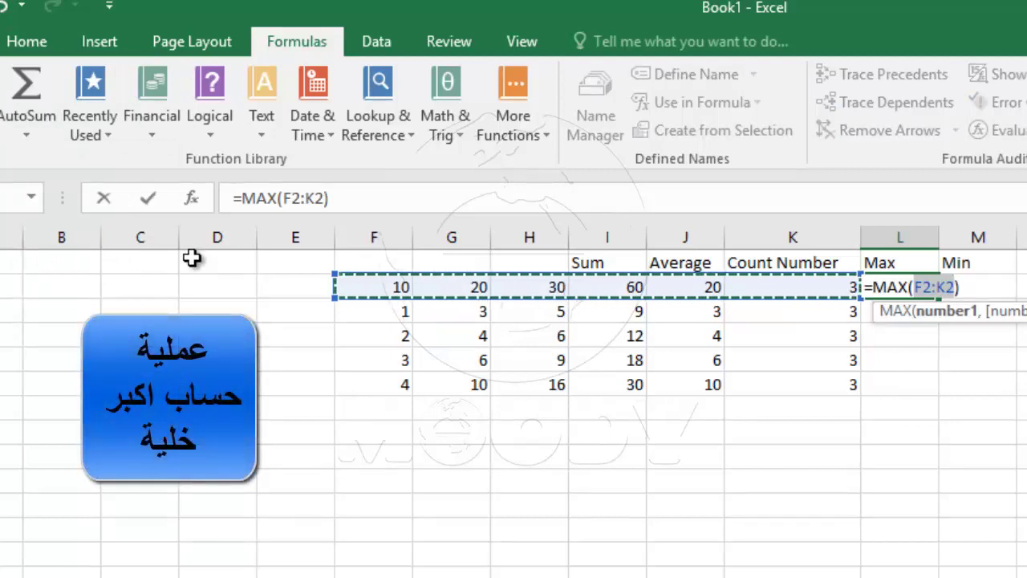
pyautogui.click(318, 201)
pyautogui.press('BackSpace')
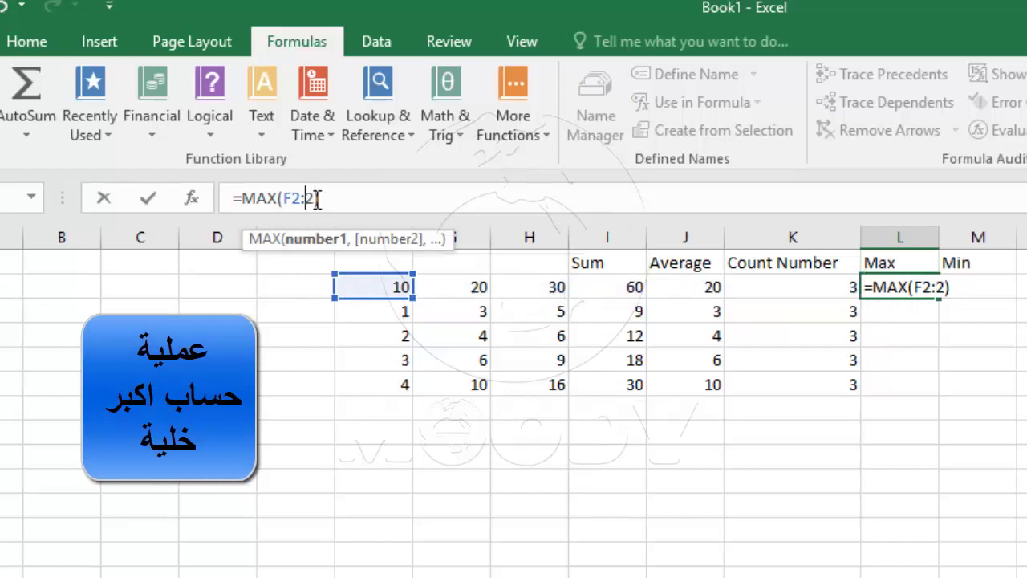
pyautogui.write('H')
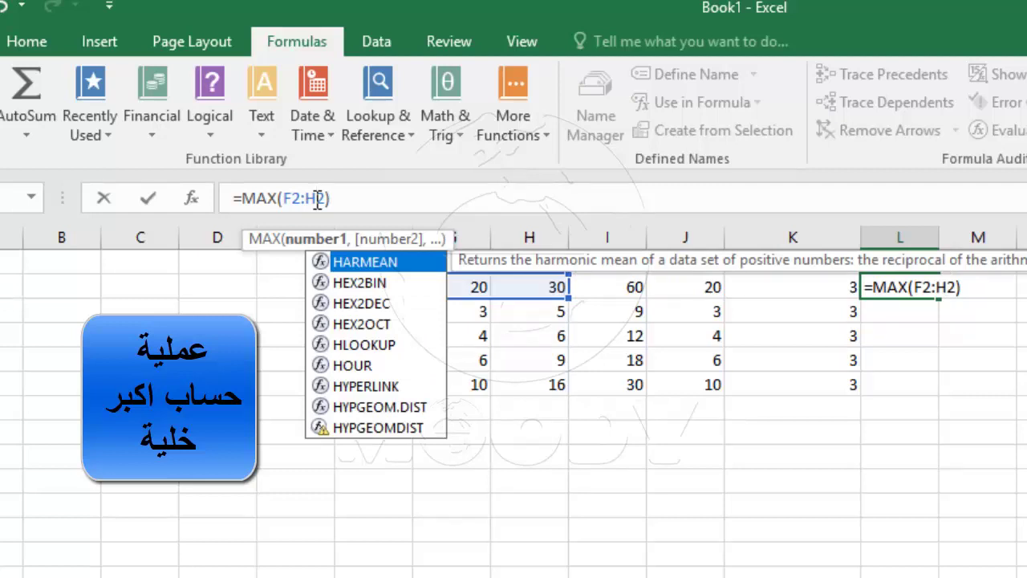
pyautogui.press('Return')
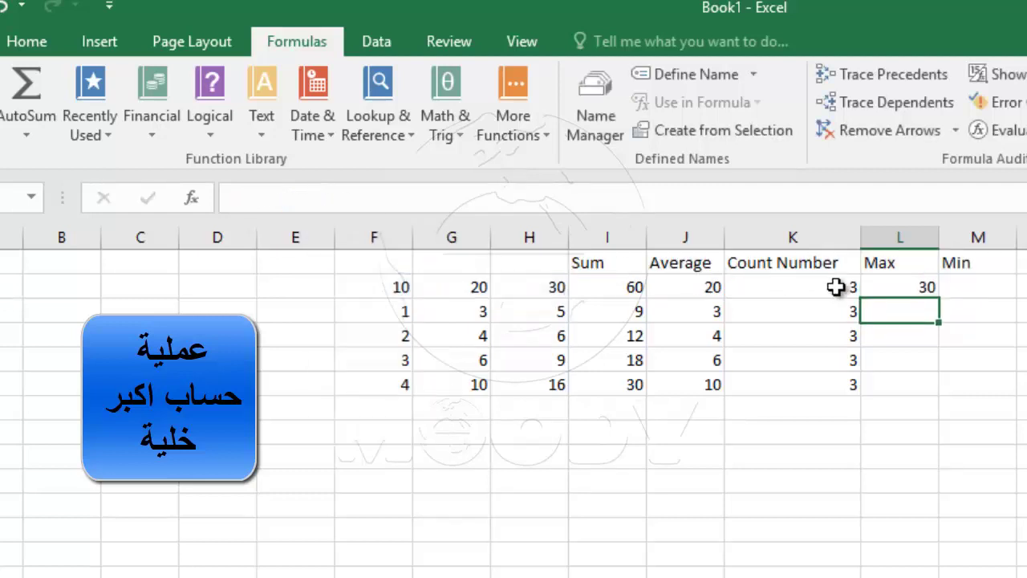
pyautogui.click(913, 287)
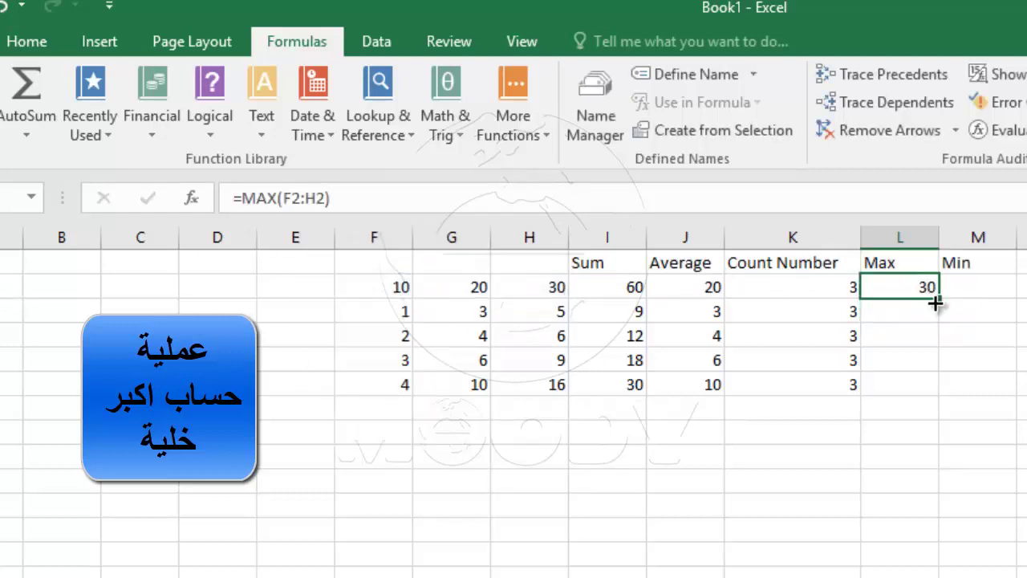
pyautogui.moveTo(937, 297); pyautogui.dragTo(931, 397)
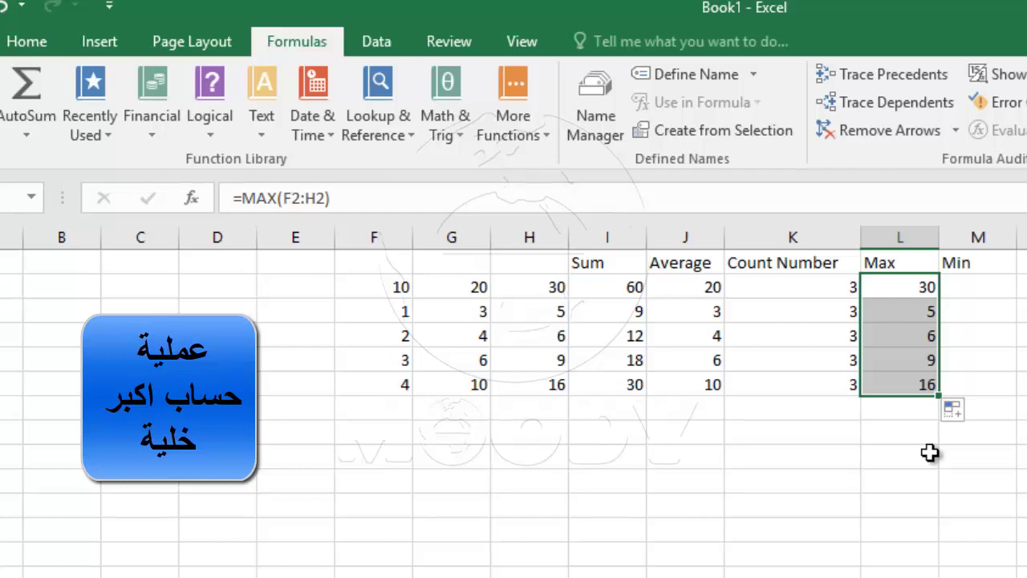
# Insert =MIN(F2:H2) in M2, correcting the range, and fill down to M6.
pyautogui.click(962, 287)
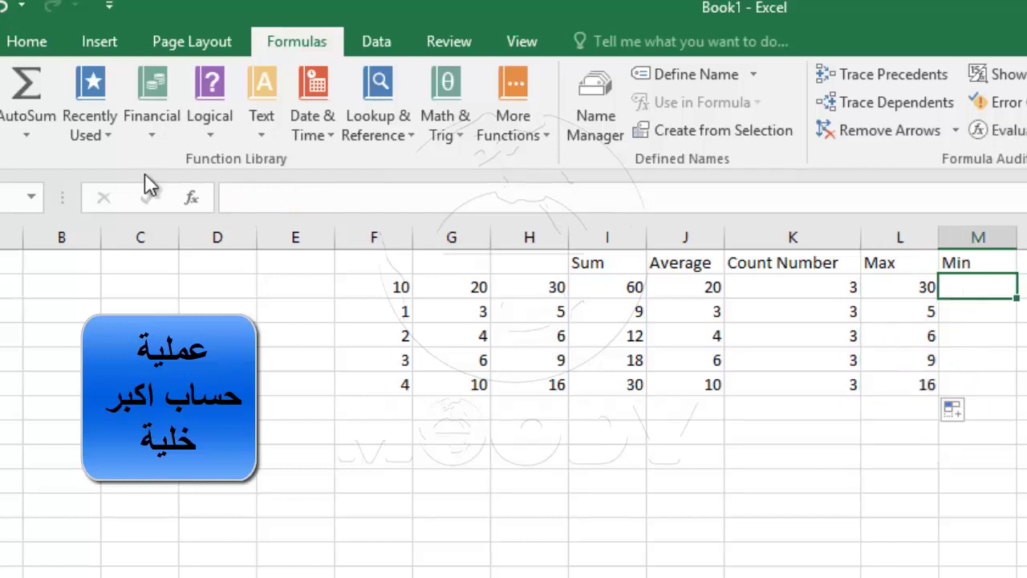
pyautogui.click(30, 133)
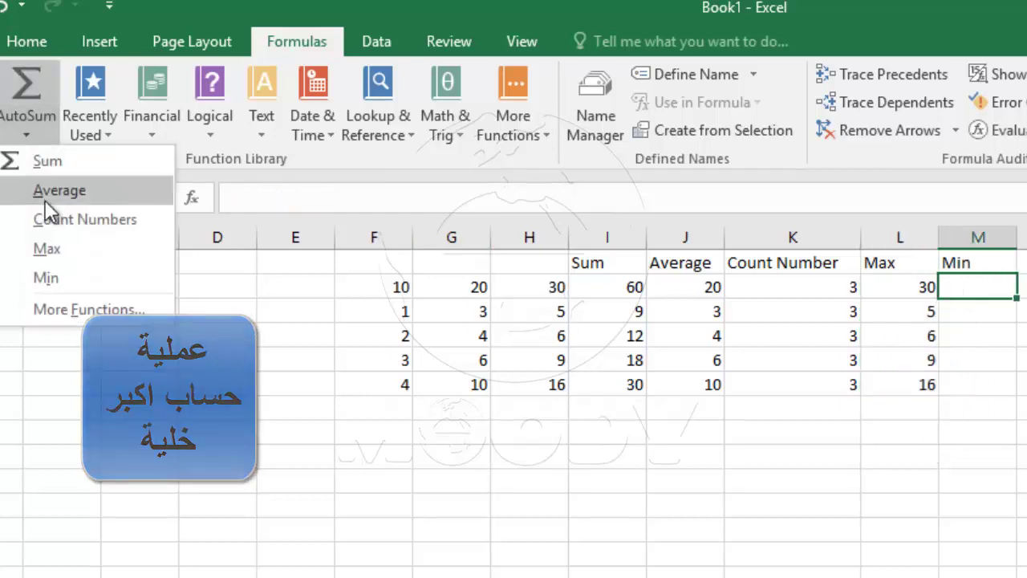
pyautogui.click(56, 276)
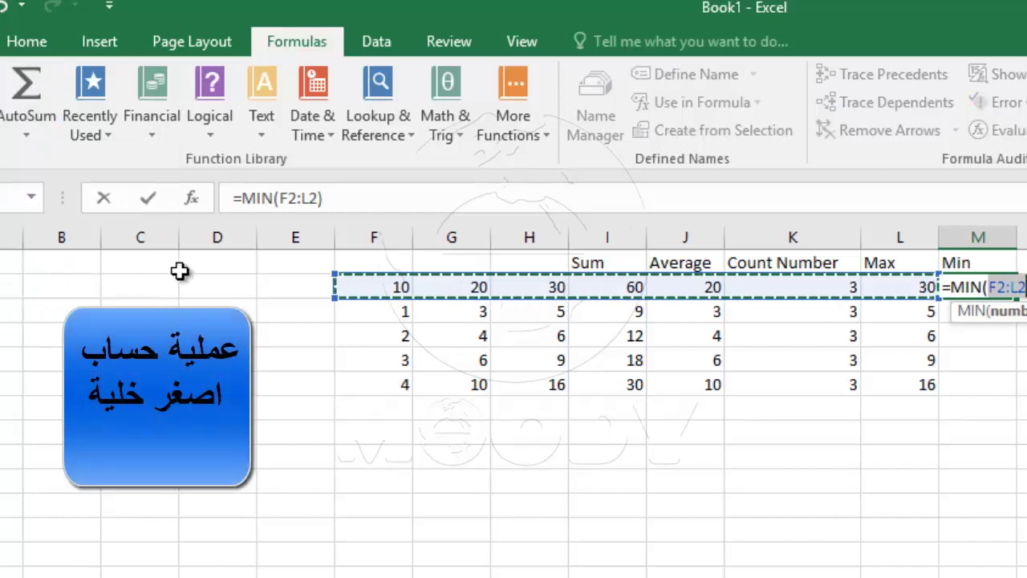
pyautogui.click(312, 198)
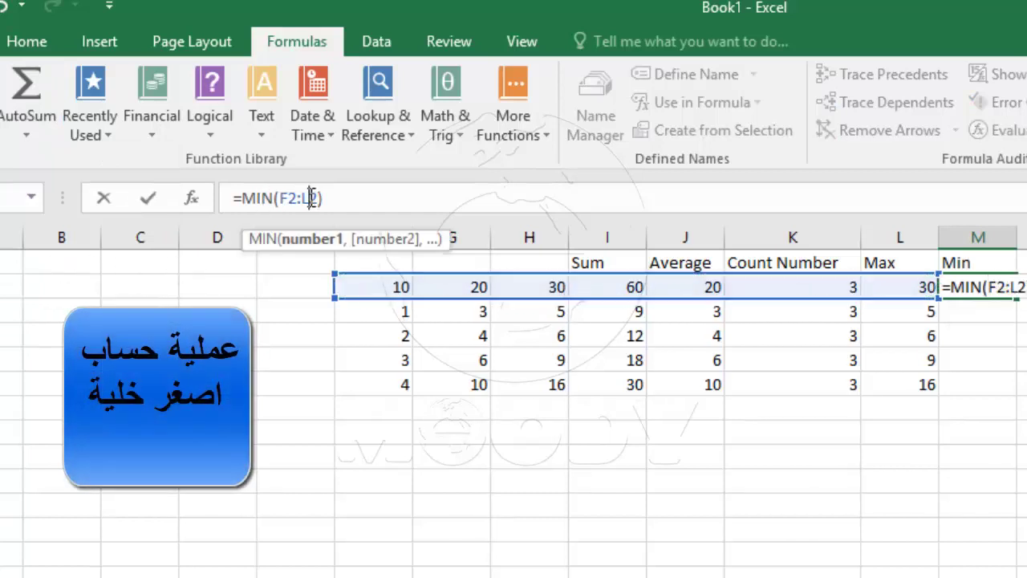
pyautogui.press('BackSpace')
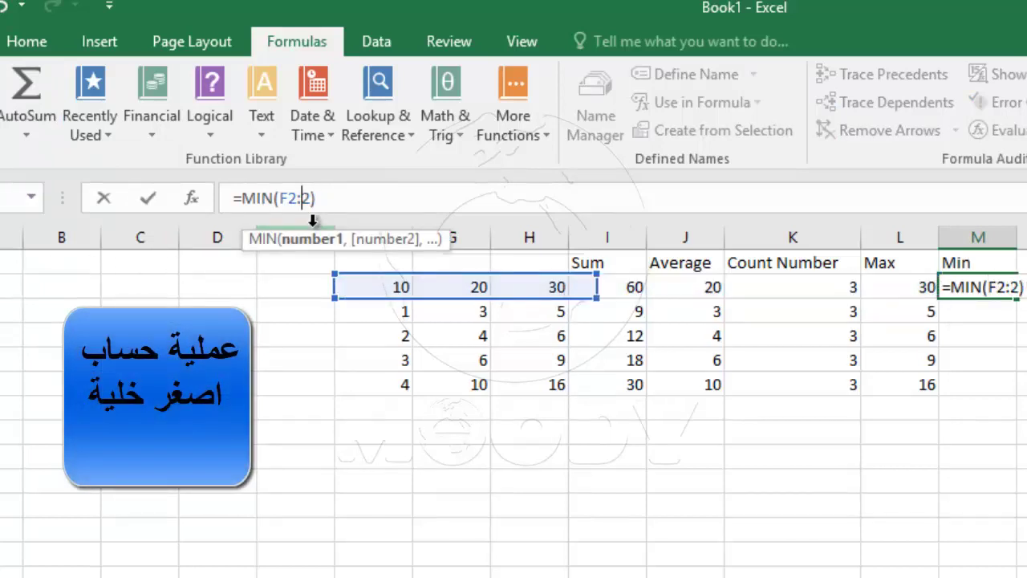
pyautogui.write('H')
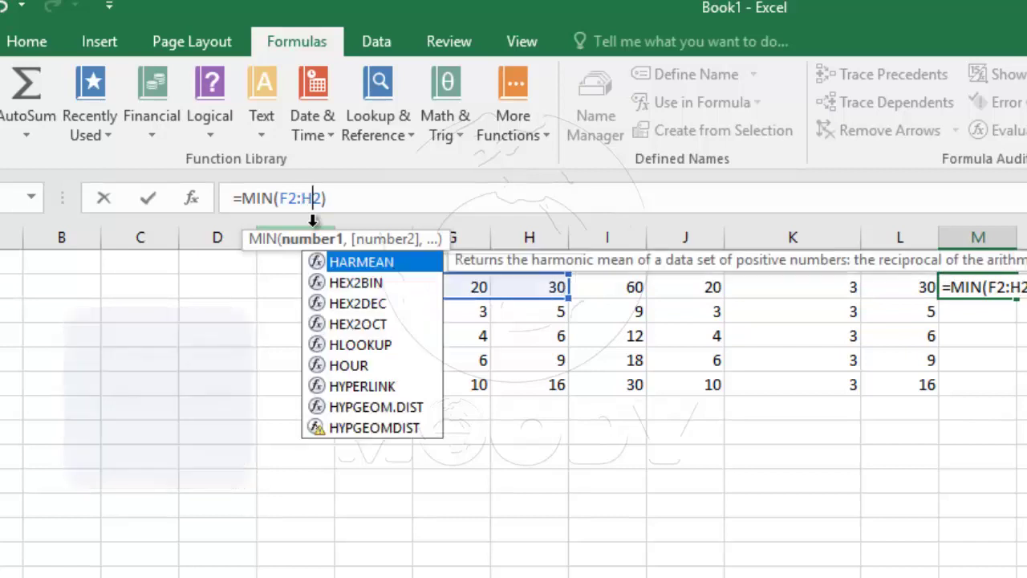
pyautogui.press('Return')
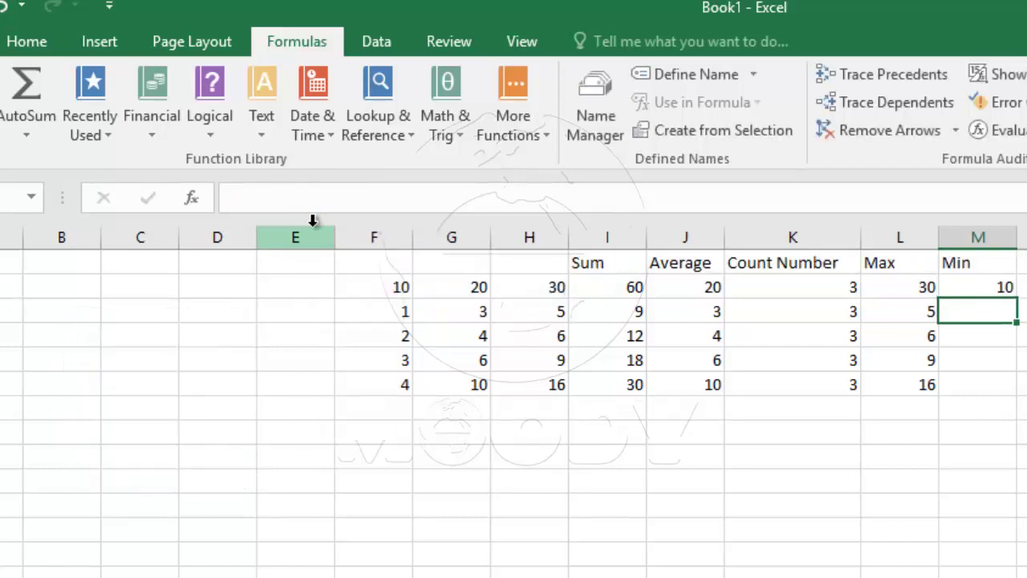
pyautogui.click(993, 287)
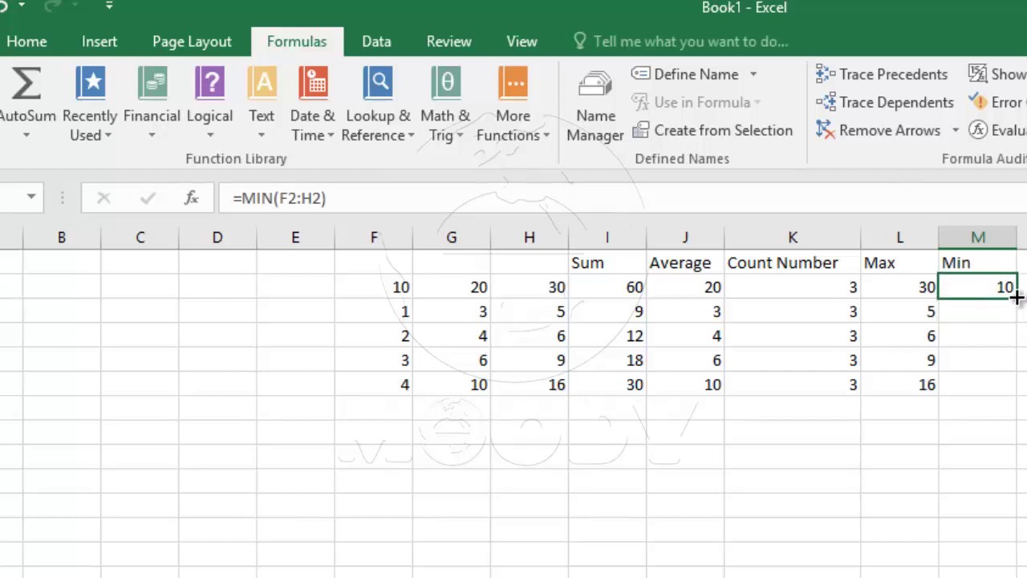
pyautogui.moveTo(1016, 297); pyautogui.dragTo(1015, 393)
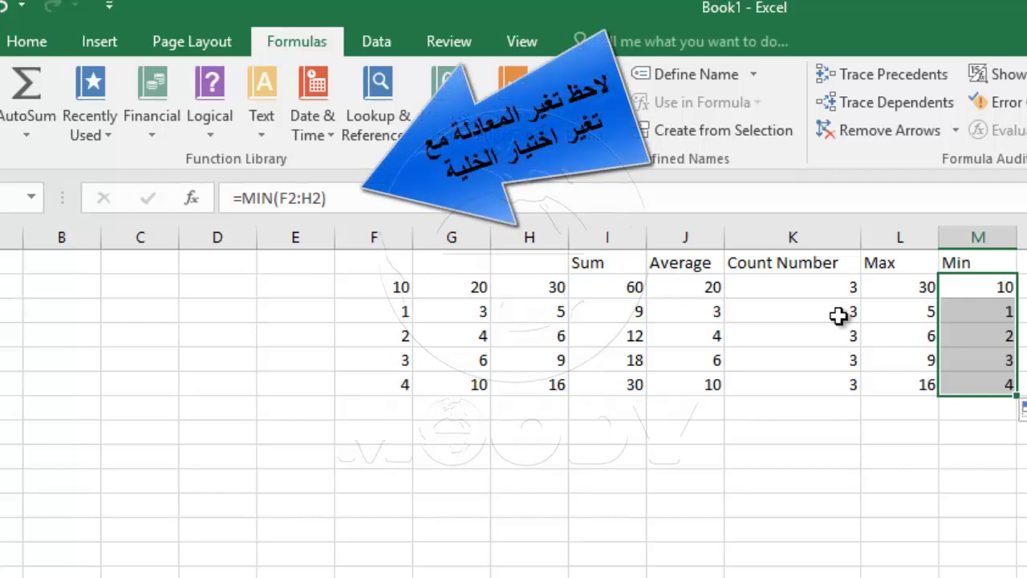
pyautogui.click(839, 292)
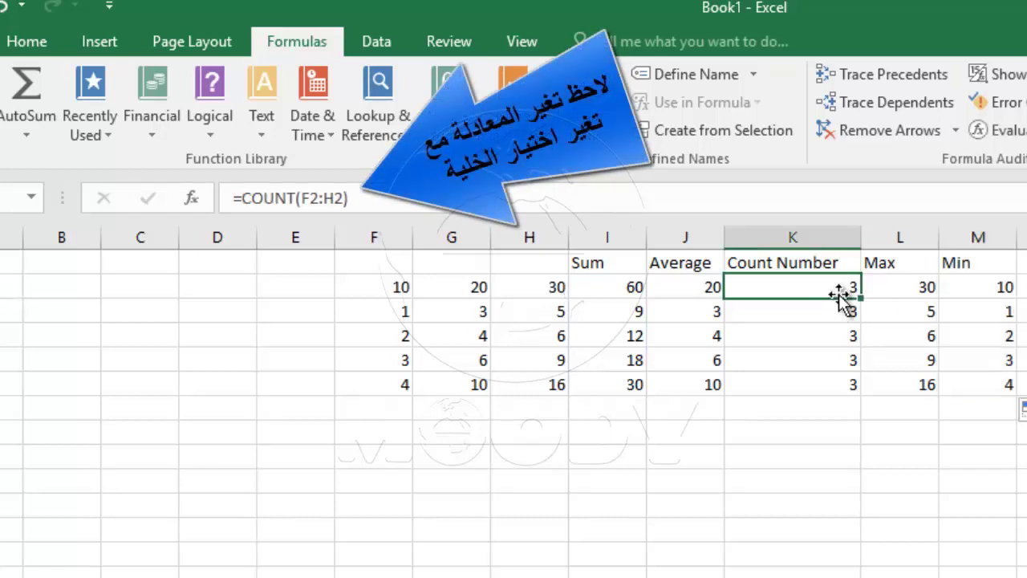
pyautogui.click(846, 313)
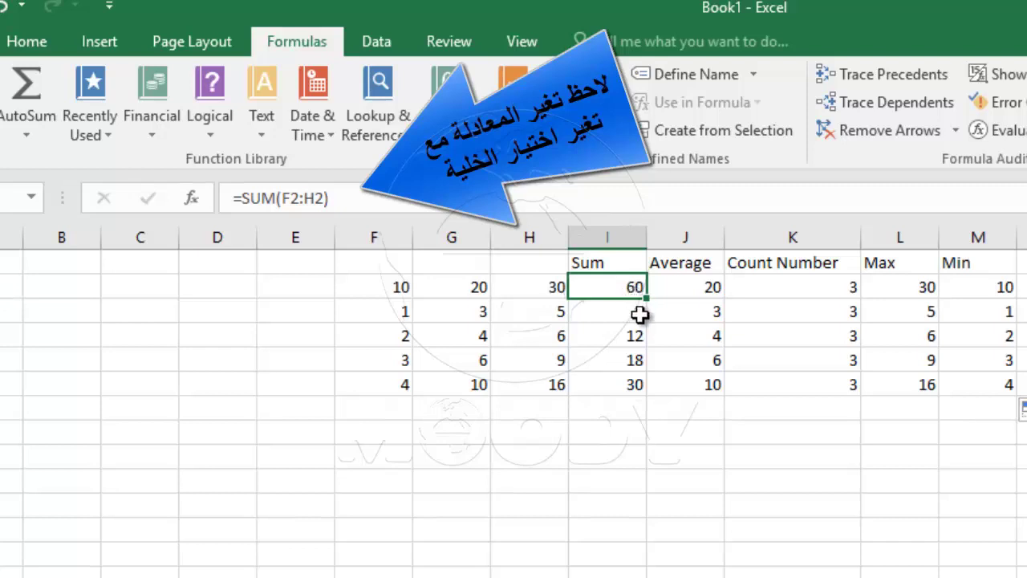
pyautogui.click(639, 314)
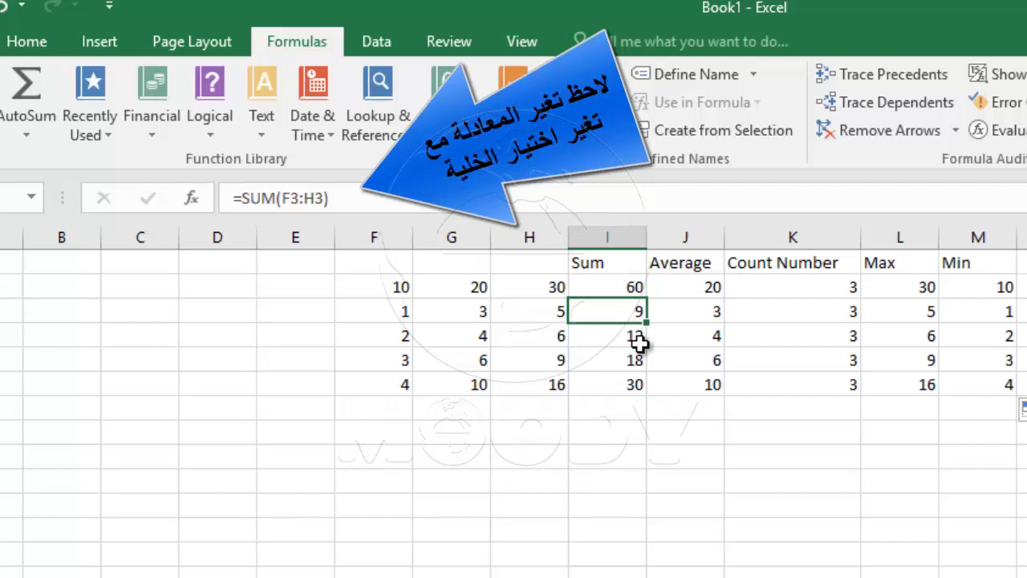
pyautogui.click(642, 341)
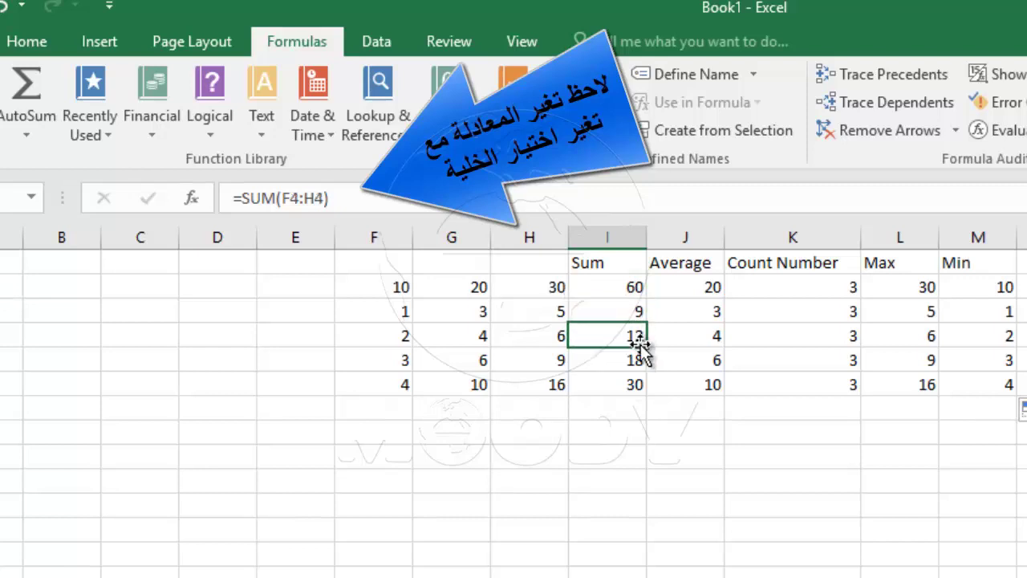
pyautogui.click(718, 313)
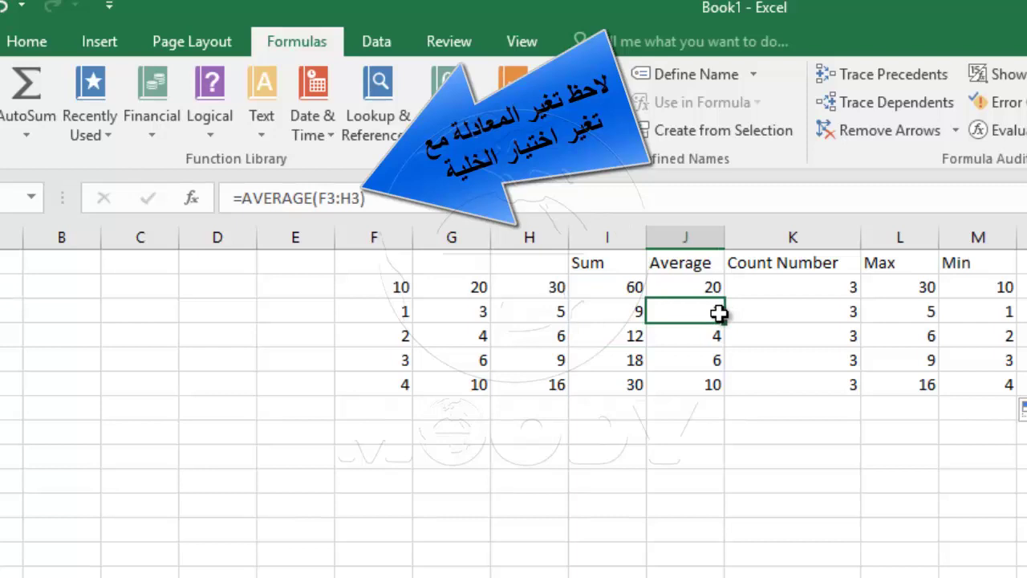
pyautogui.click(777, 315)
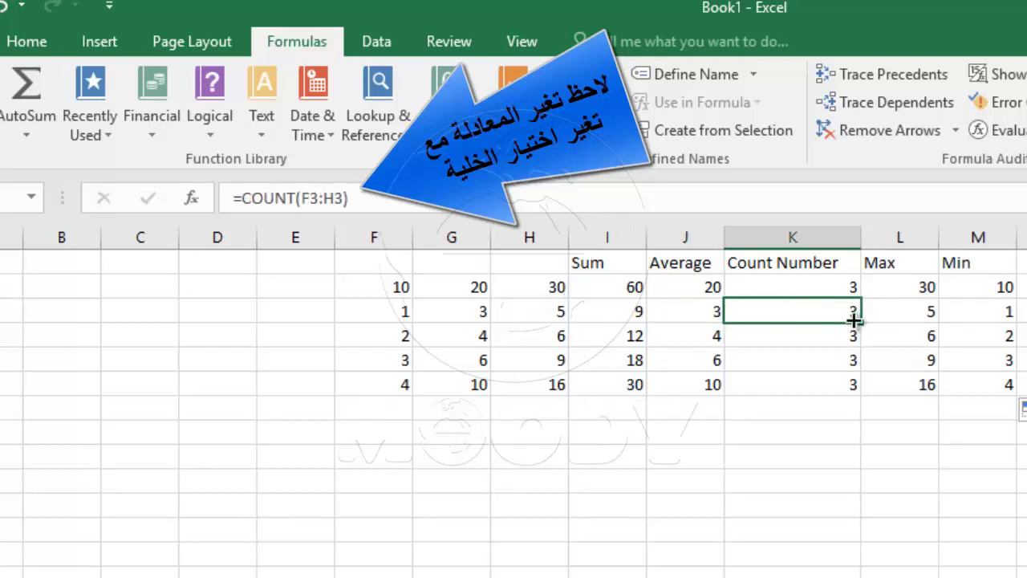
pyautogui.click(909, 317)
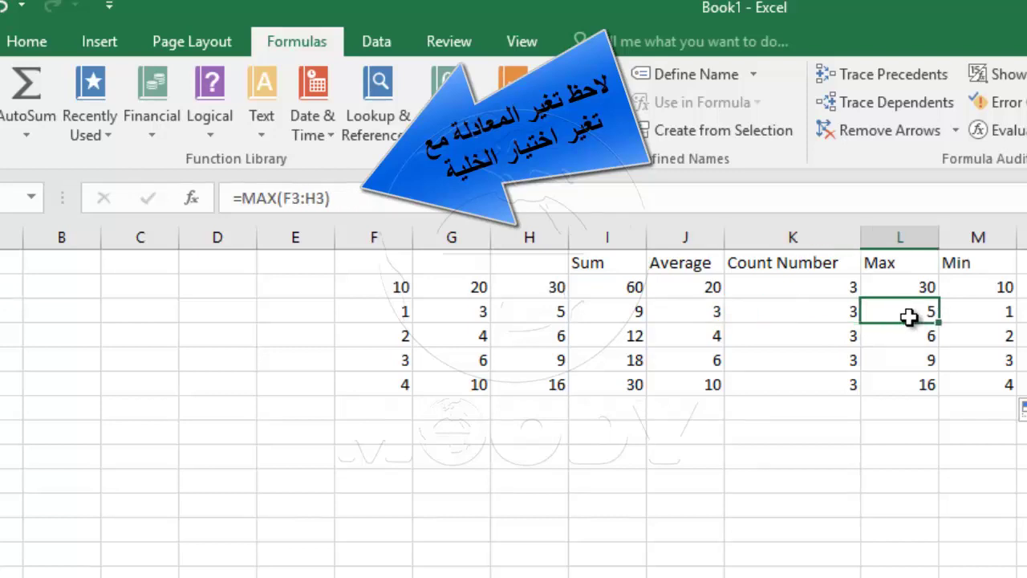
pyautogui.click(986, 314)
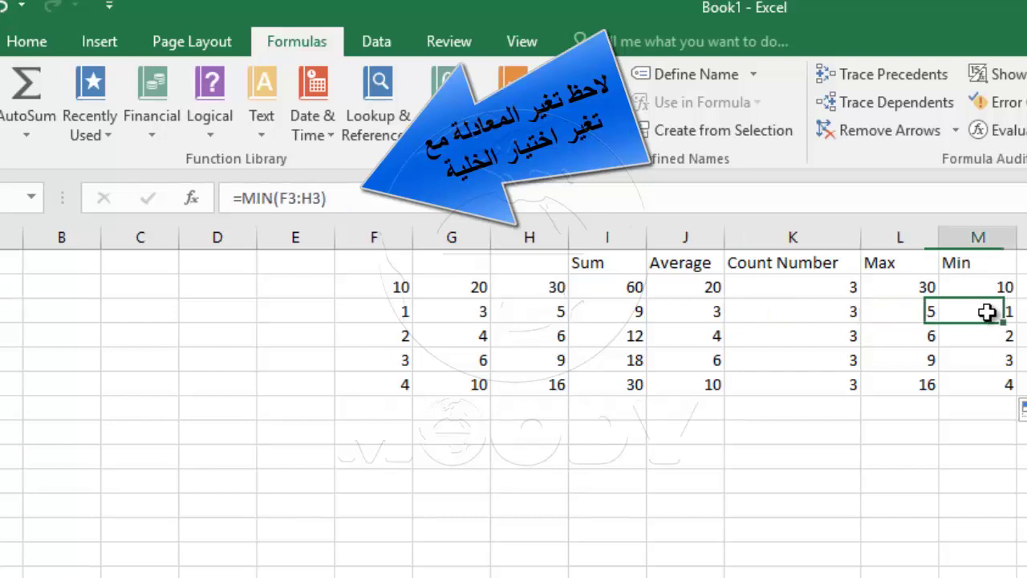